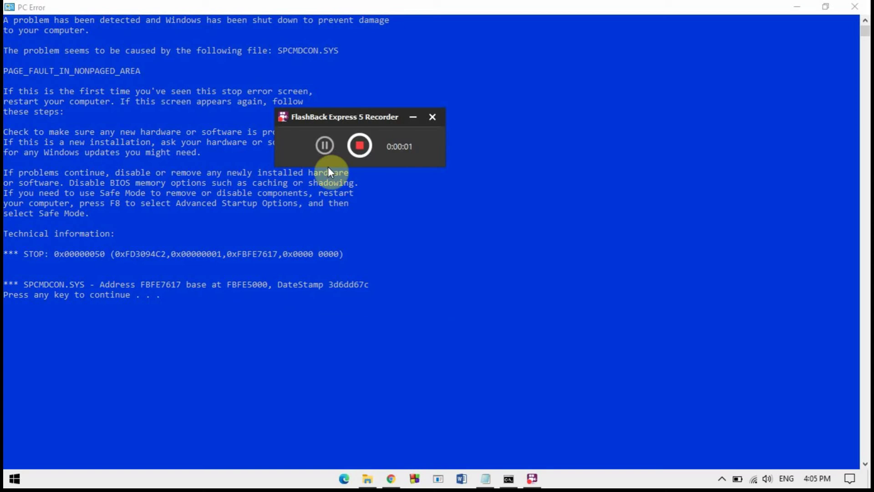
Focus the 'PC Error' console and advance past the fake error screen into the C: listing
left_click(412, 119)
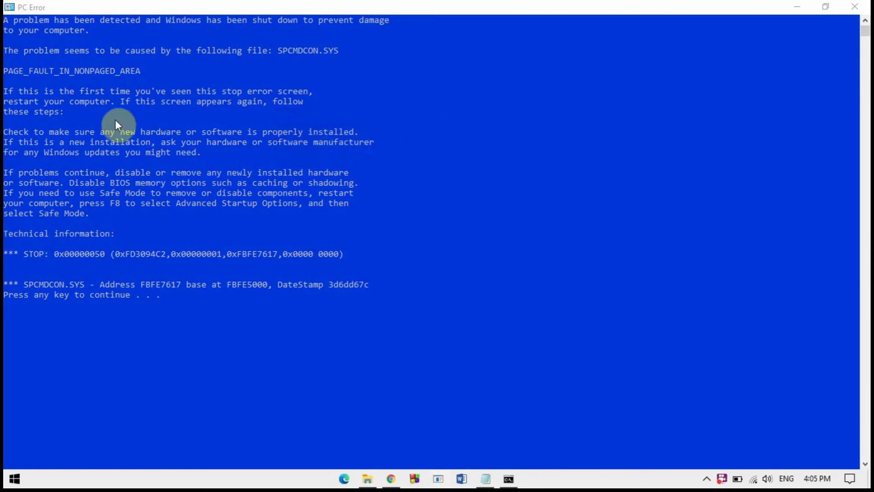
left_click(65, 142)
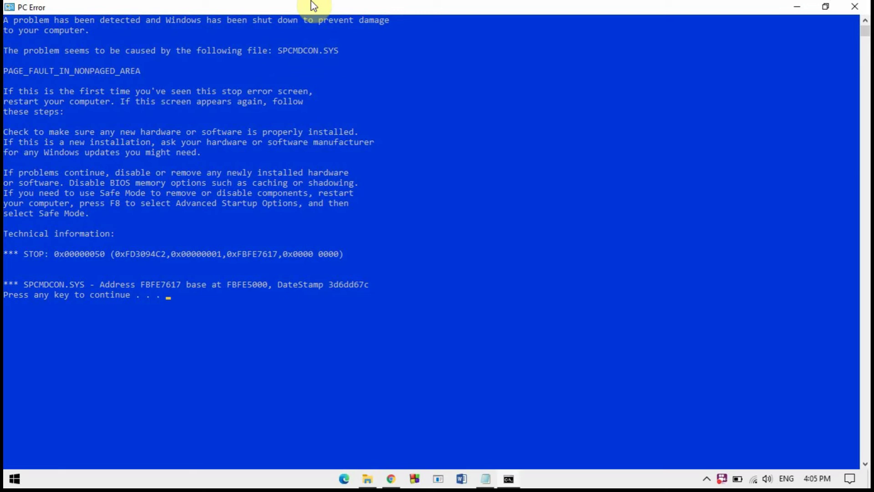
key("space")
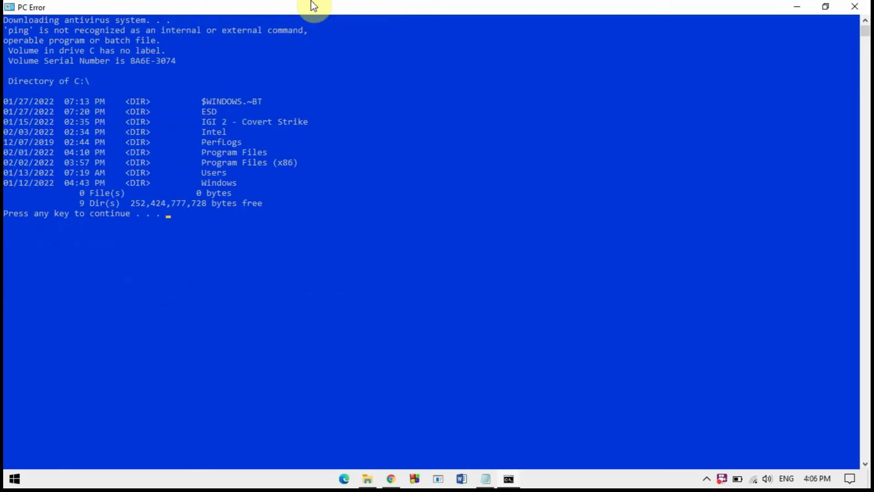
key("space")
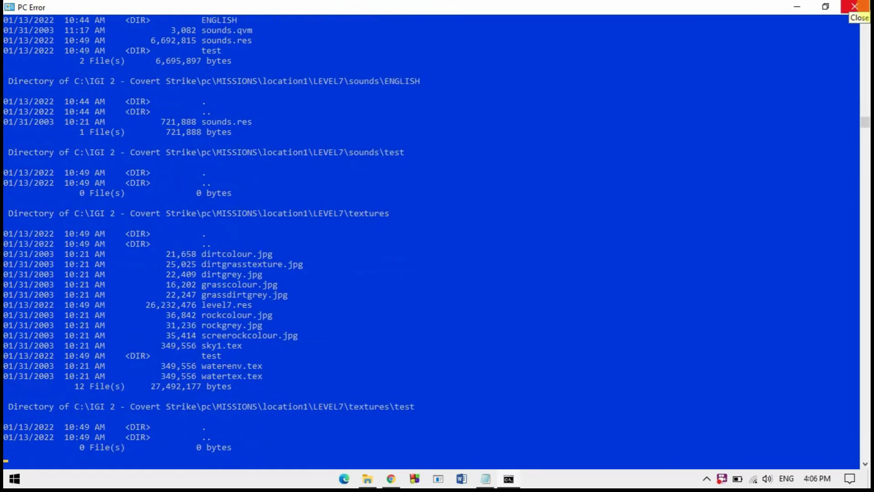
left_click(855, 8)
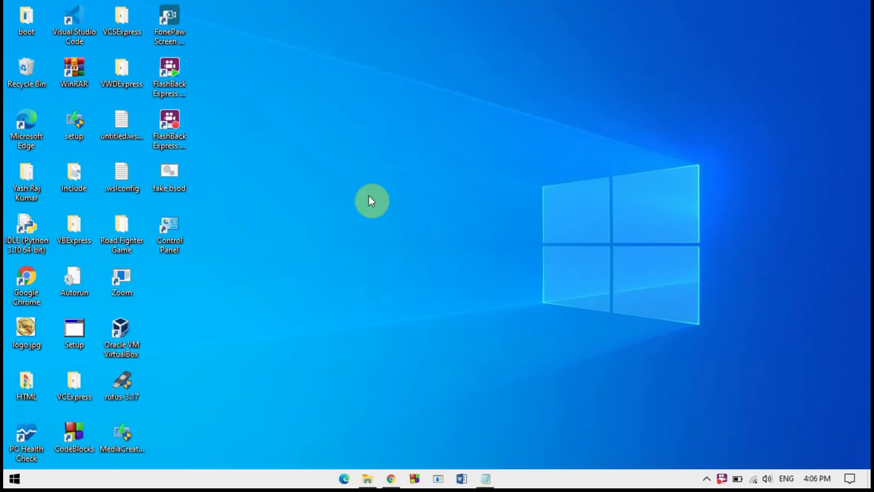
mouse_move(368, 194)
left_mouse_down()
mouse_move(205, 291)
mouse_move(170, 220)
mouse_move(195, 176)
mouse_move(166, 162)
left_mouse_up()
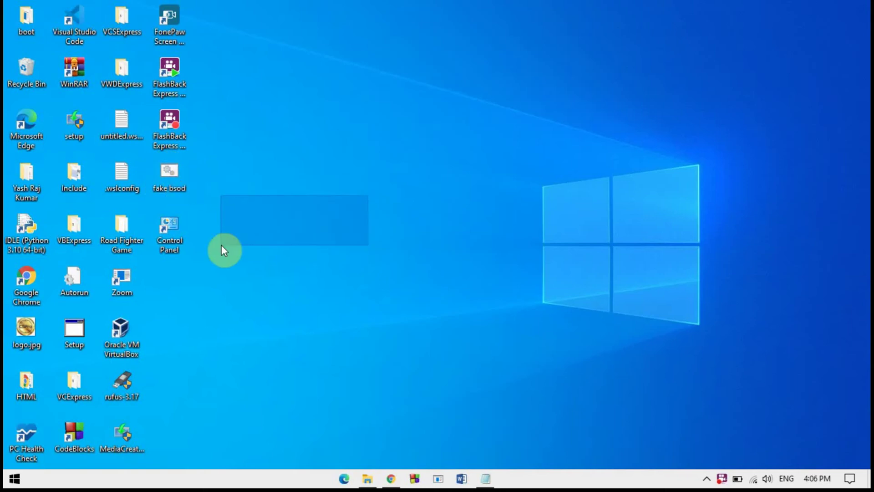
mouse_move(166, 161)
left_mouse_down()
mouse_move(373, 472)
mouse_move(407, 256)
left_mouse_up()
left_click(487, 479)
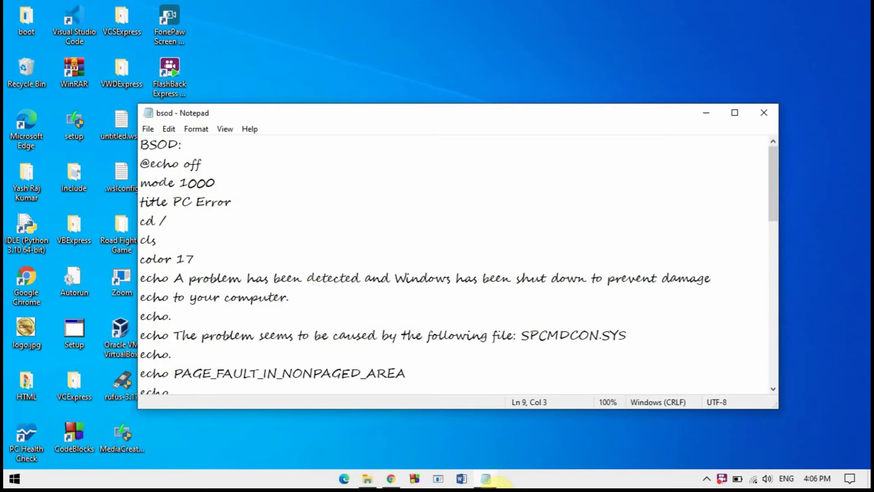
left_click(218, 158)
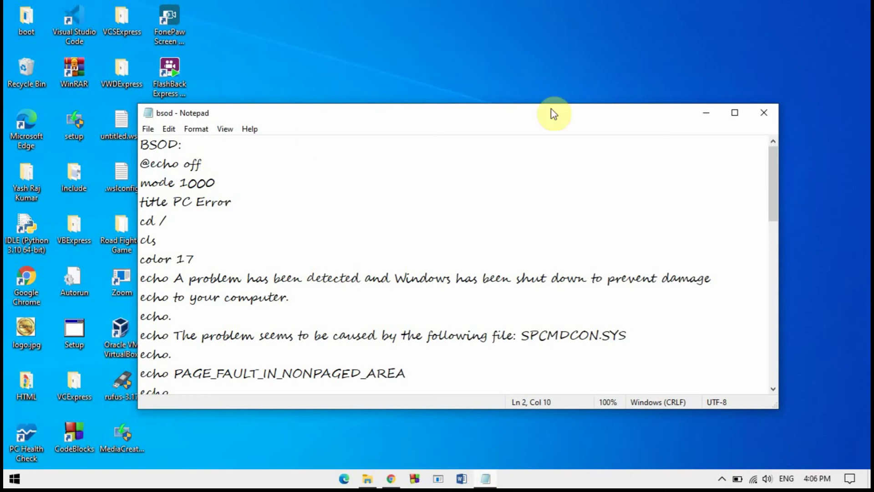
left_click(735, 112)
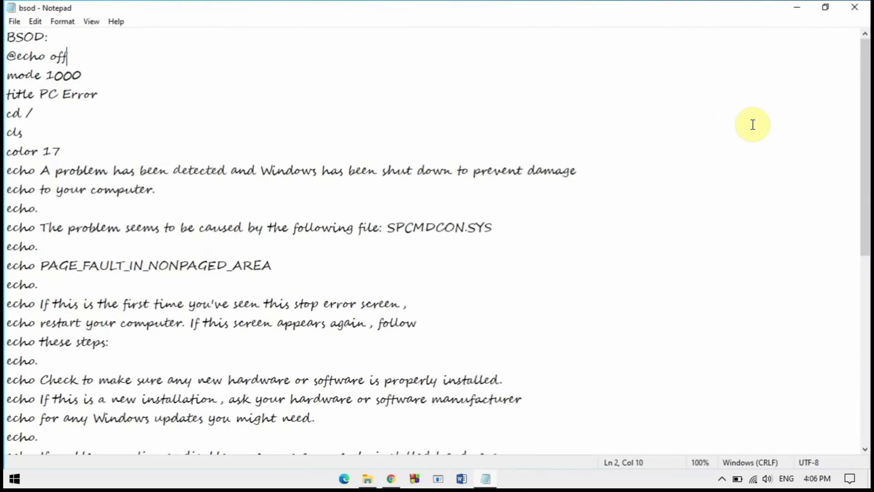
scroll(286, 288, "down", 7)
scroll(283, 293, "up", 7)
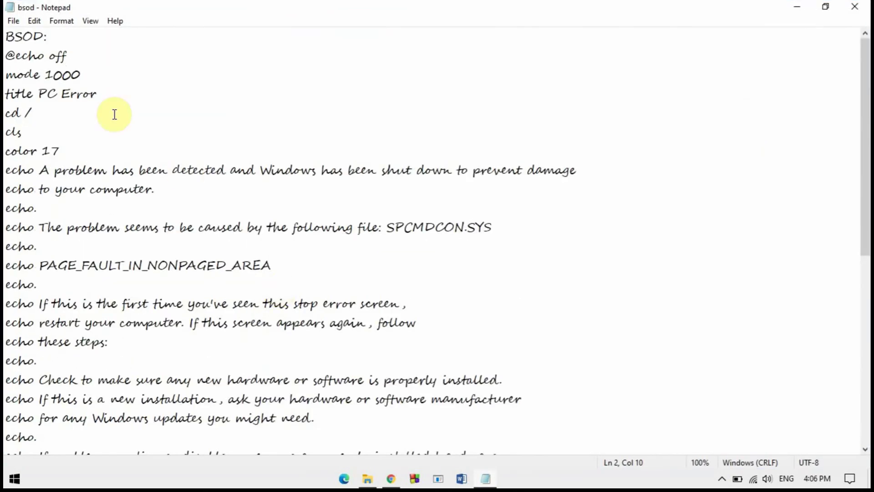
scroll(118, 115, "down", 7)
scroll(118, 115, "up", 7)
left_click(12, 21)
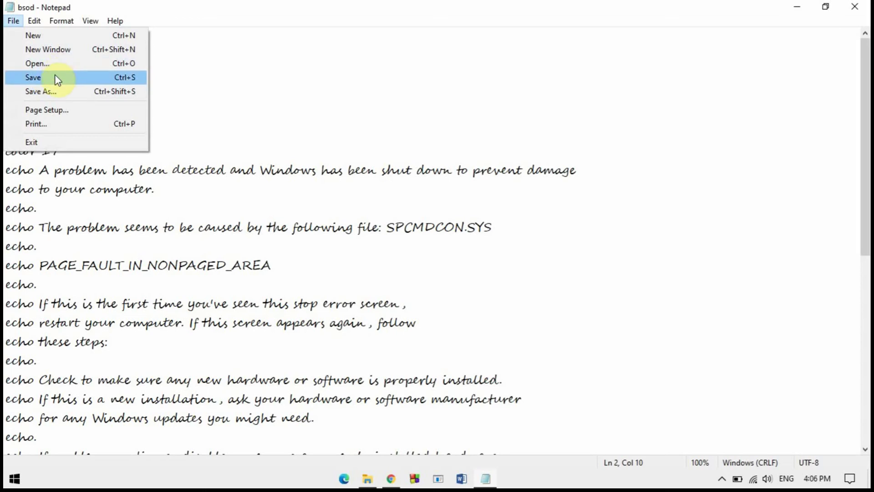
left_click(12, 146)
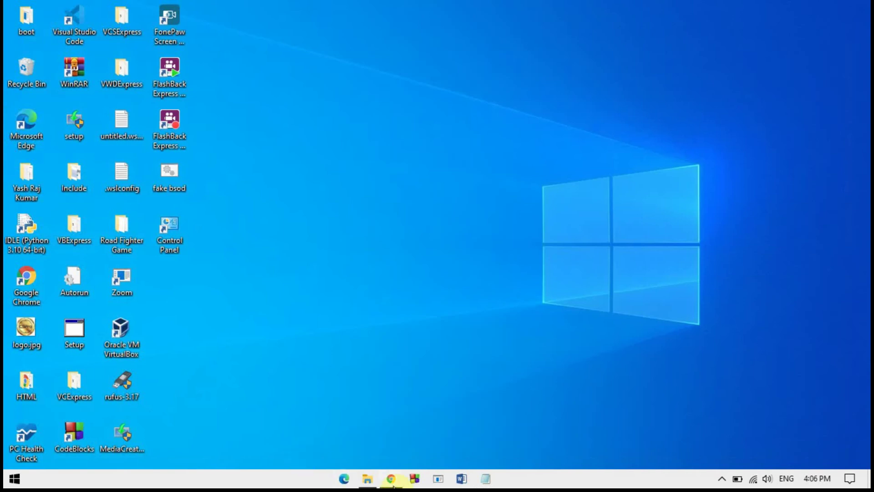
Minimize the Local Disk (E:) window and open the personal folder from the desktop
left_click(368, 478)
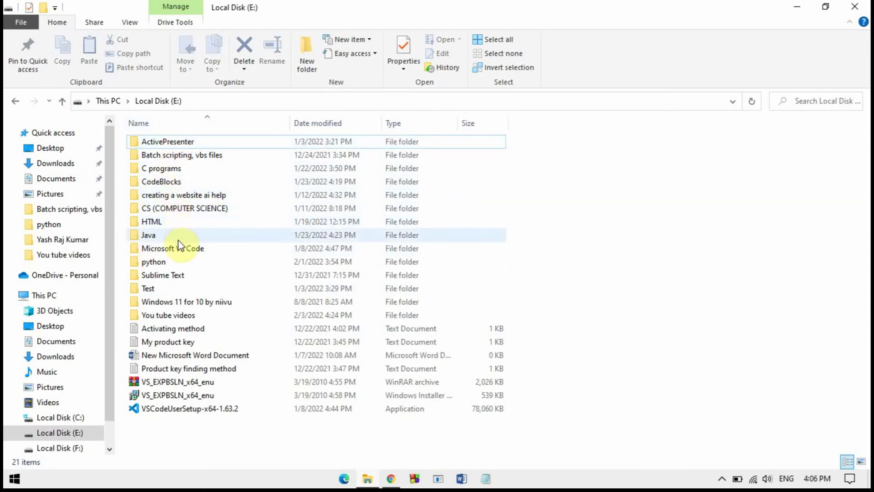
left_click(803, 8)
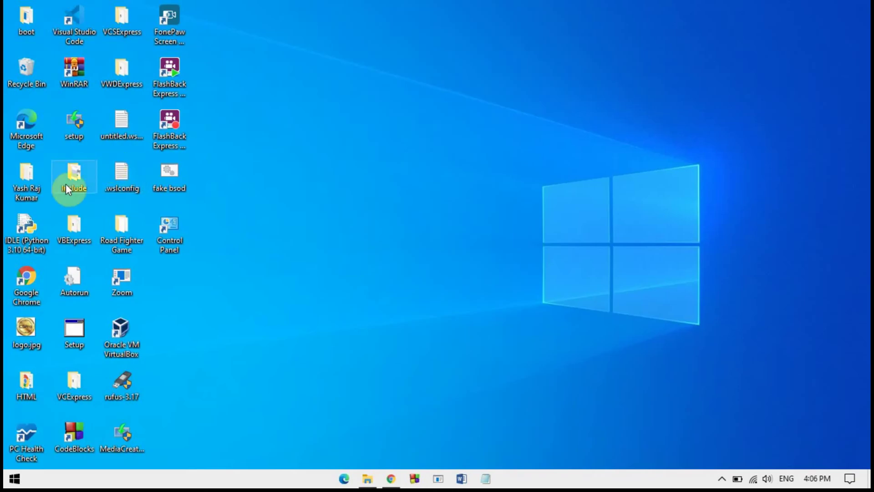
double_click(19, 167)
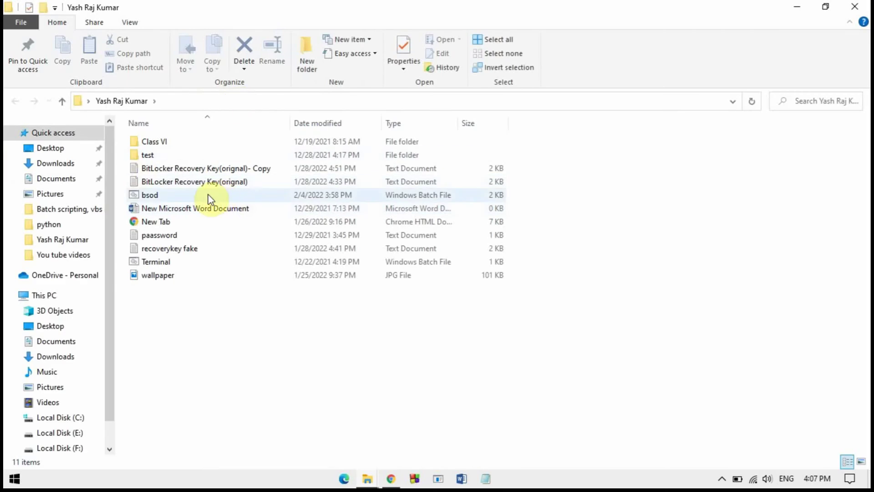
Run bsod full screen, advance past its pauses into the C: listing, then close it
double_click(210, 197)
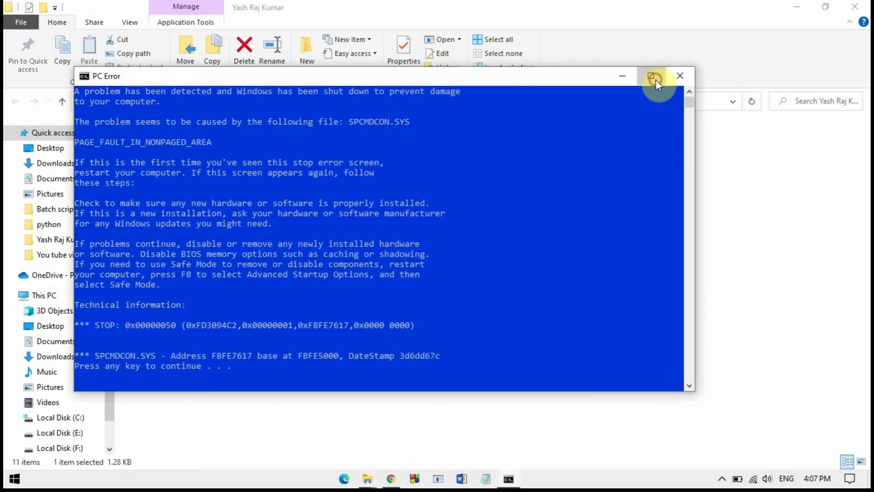
left_click(655, 76)
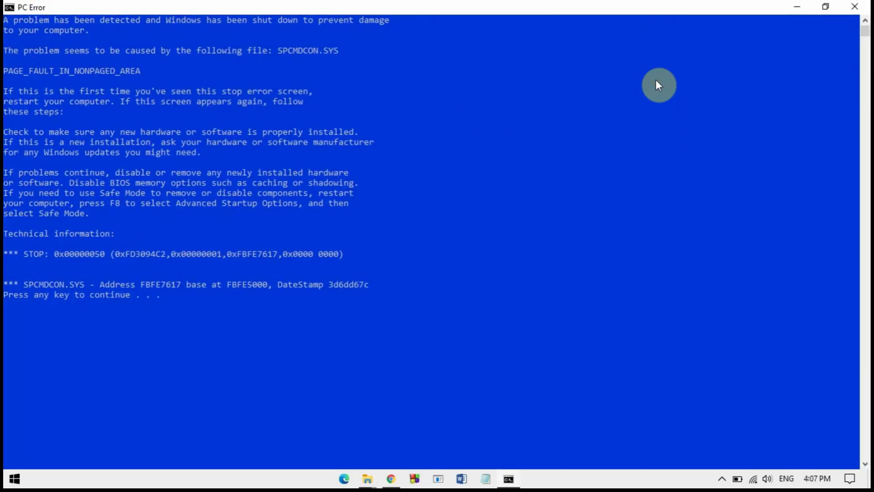
key("Return")
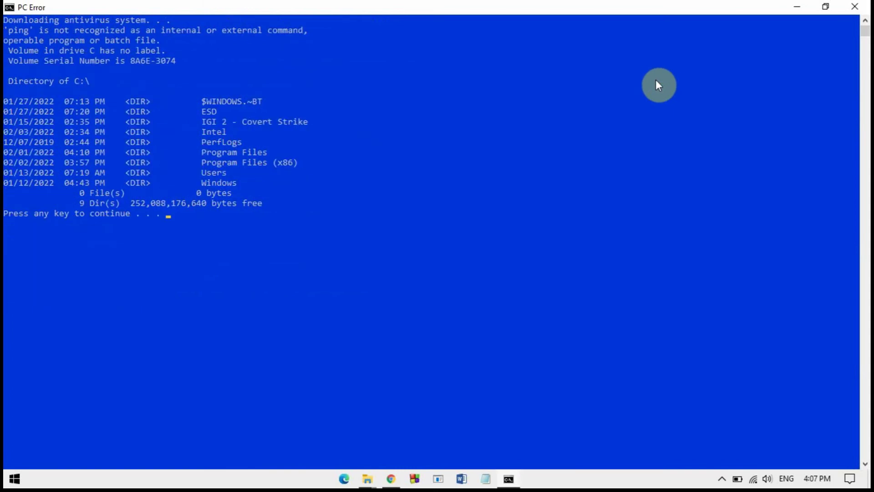
key("Return")
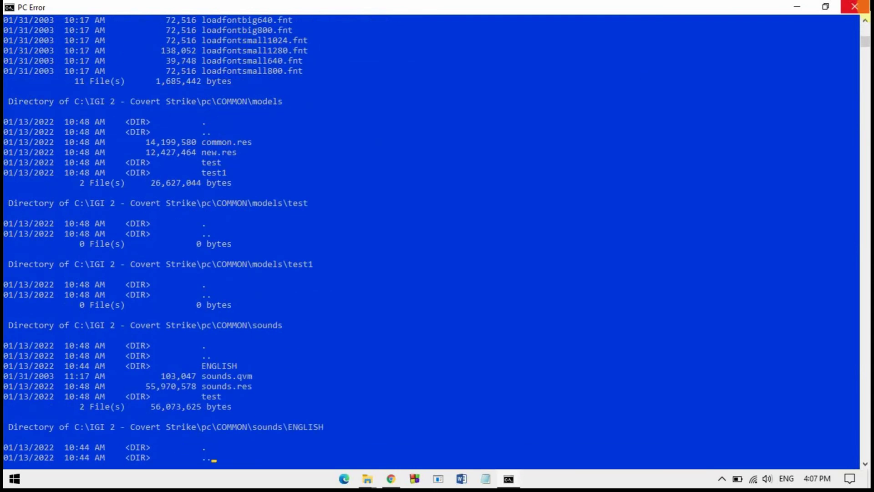
left_click(854, 8)
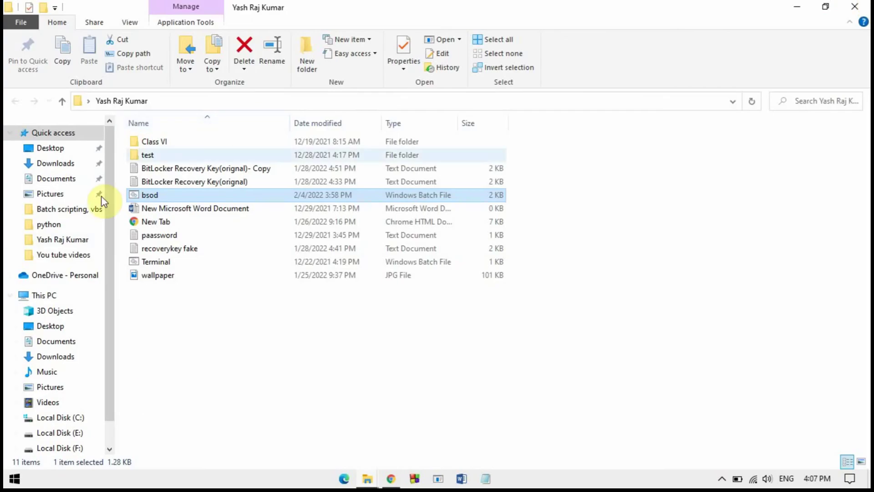
Show the desktop, launch the fake bsod shortcut and close its console
left_click(794, 7)
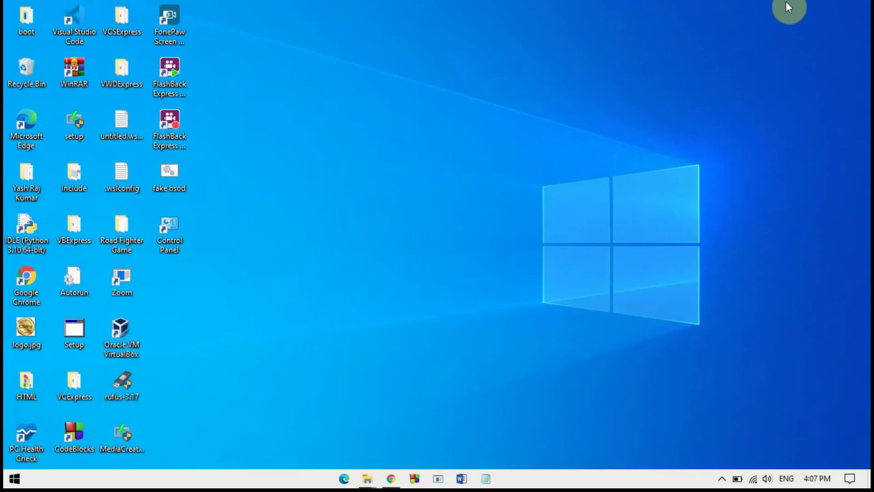
left_click(301, 217)
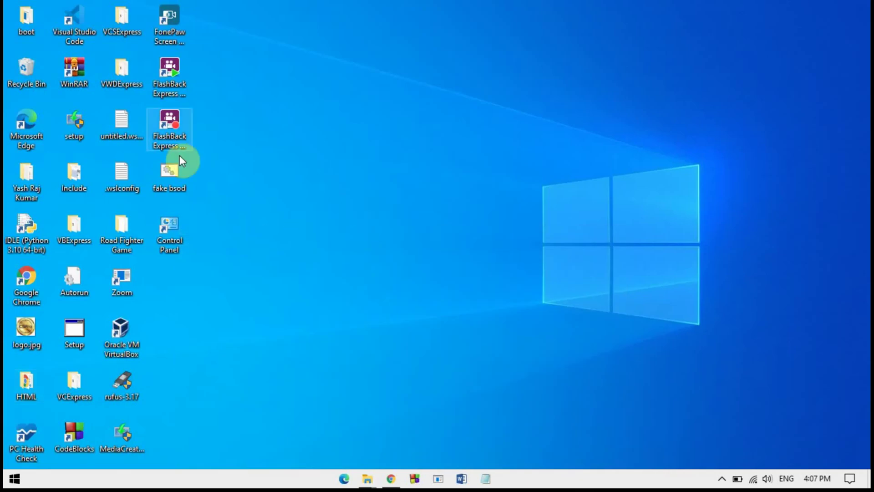
double_click(167, 222)
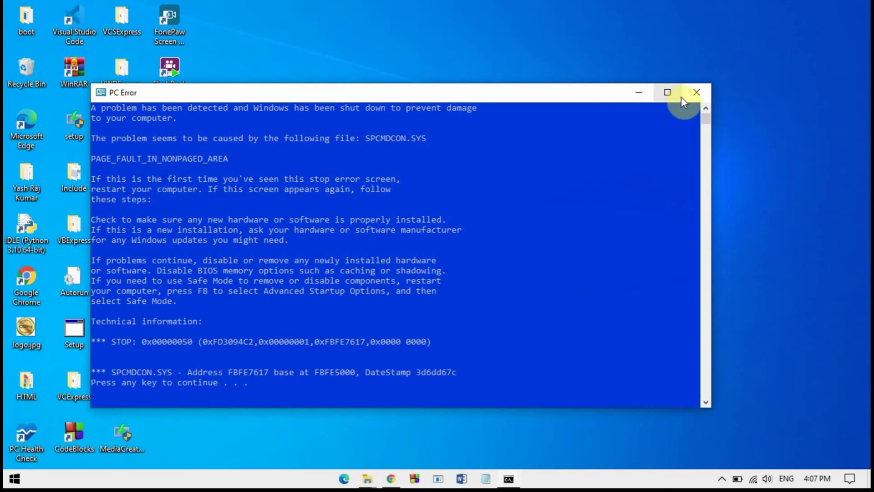
left_click(696, 93)
Delete the Control Panel shortcut from the desktop and preview the open File Explorer windows
left_click_drag(323, 201, 143, 247)
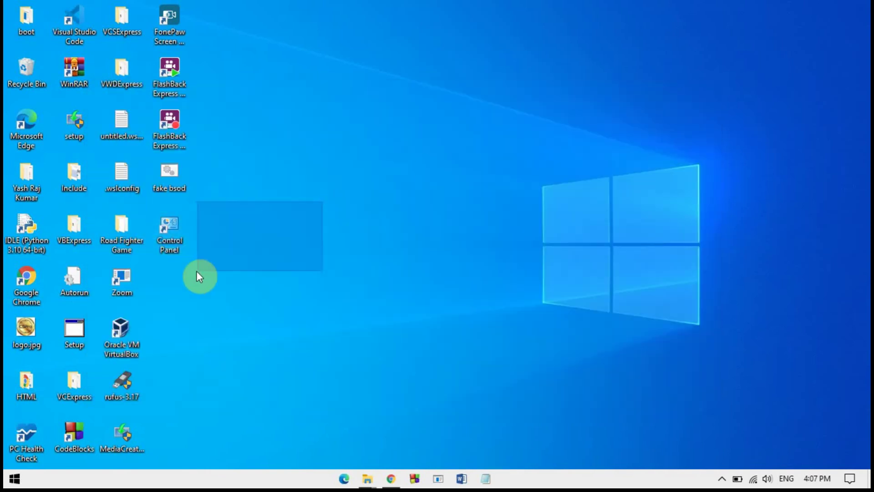
left_click_drag(196, 273, 154, 243)
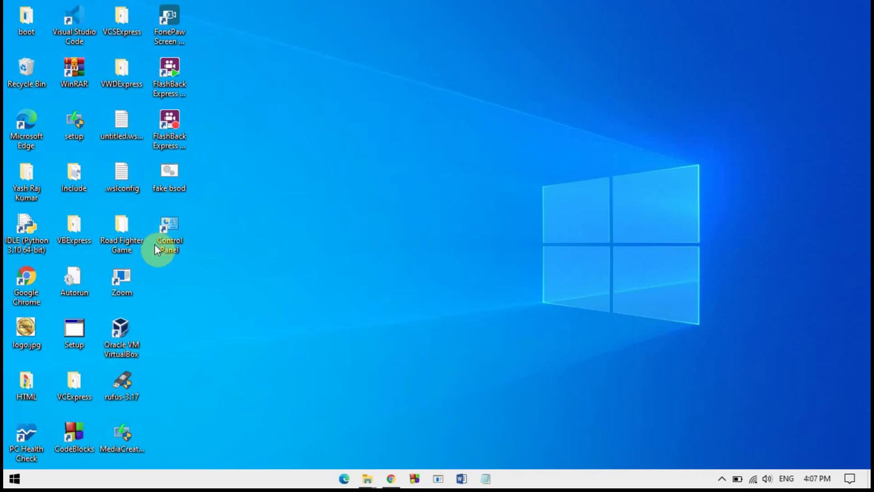
key("Down")
key("Delete")
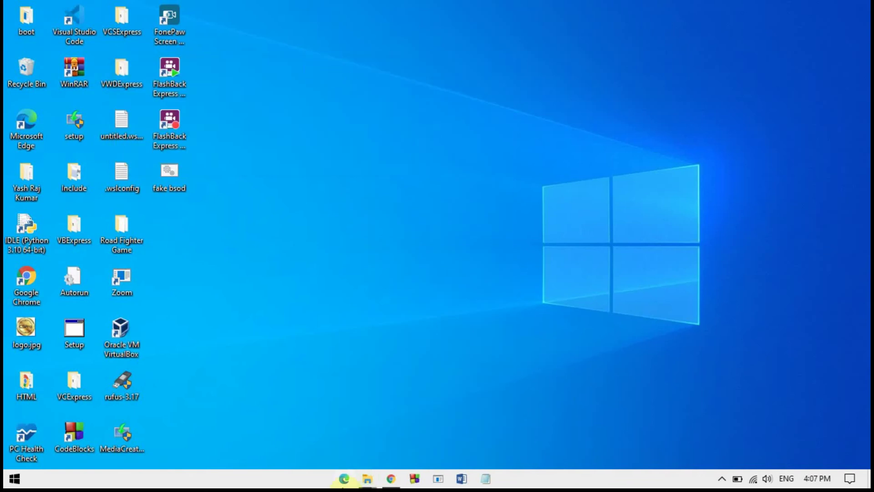
left_click(389, 479)
left_click(366, 479)
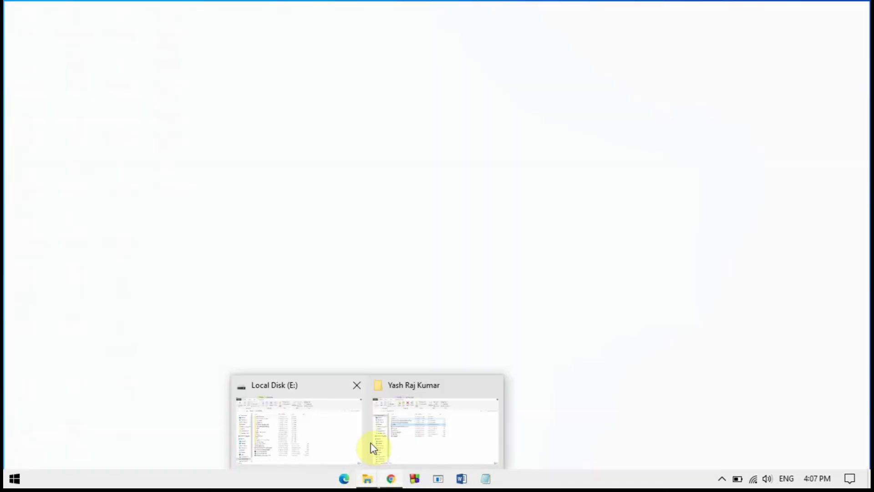
Switch to the Yash Raj Kumar folder, run bsod, and refocus the hung window afterwards
left_click(431, 400)
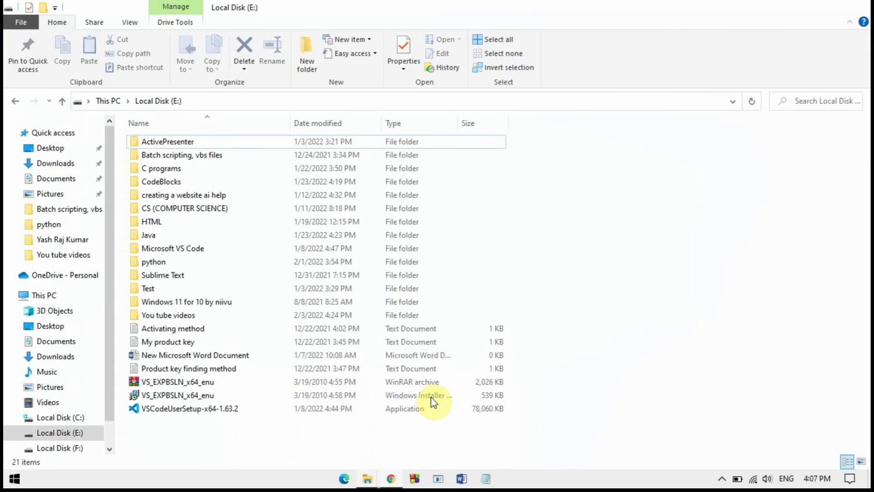
key("super+d")
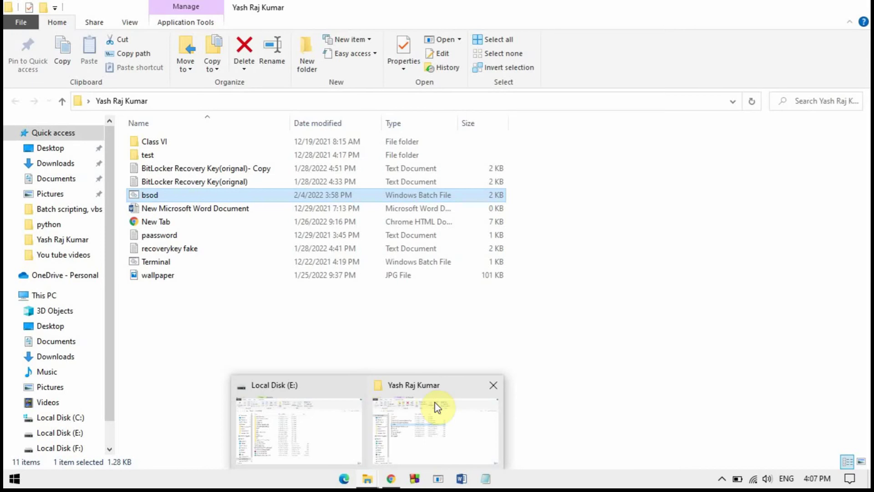
left_click(437, 408)
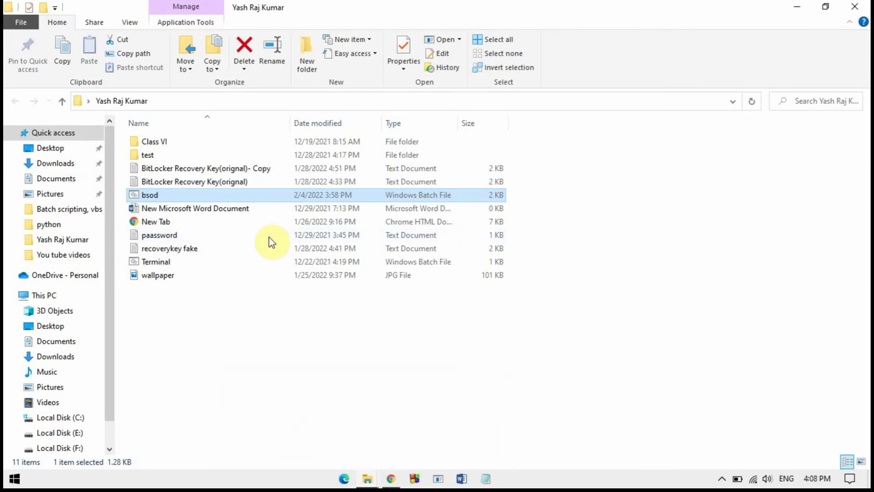
double_click(256, 198)
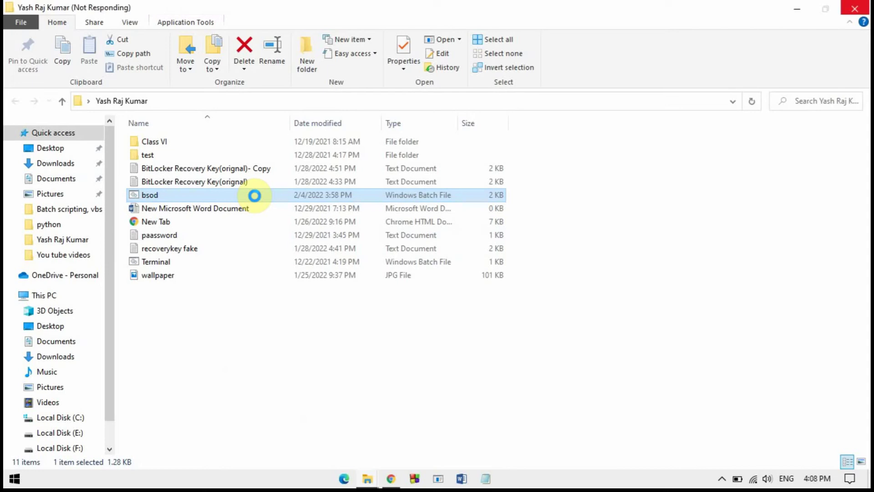
left_click(793, 1)
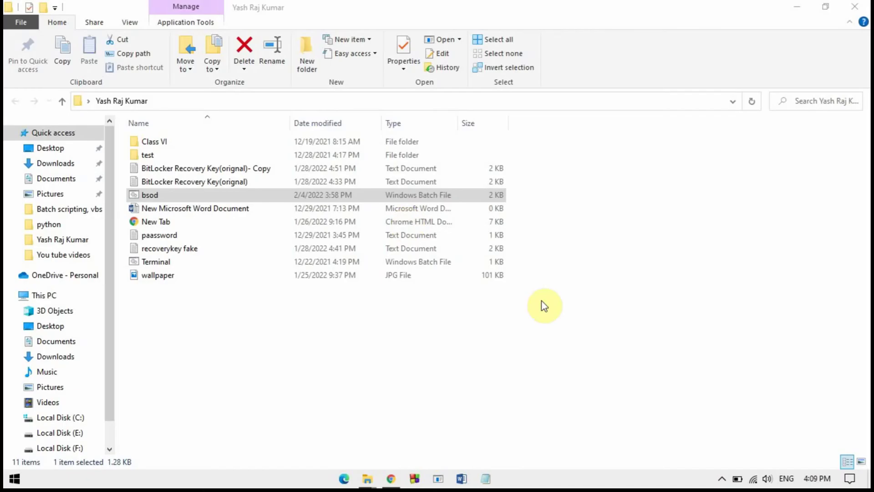
left_click(238, 199)
Send bsod to Desktop (create shortcut) and return to the desktop showing the new shortcuts
right_click(239, 199)
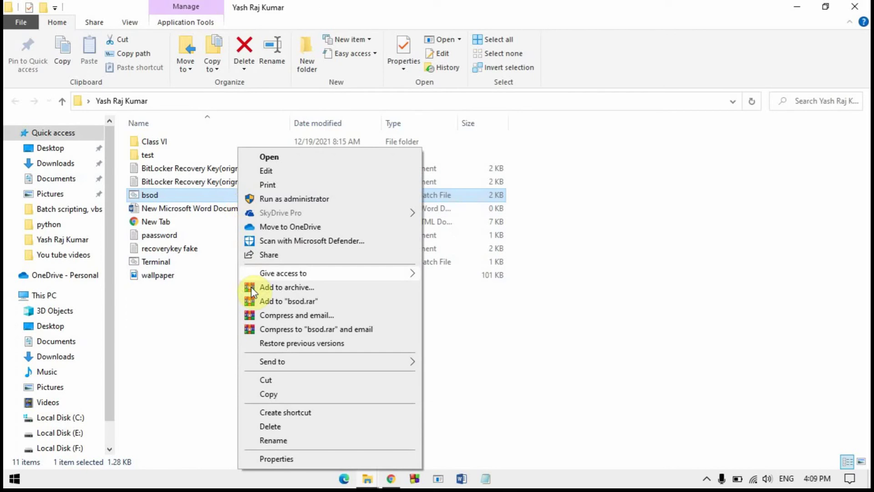
mouse_move(272, 362)
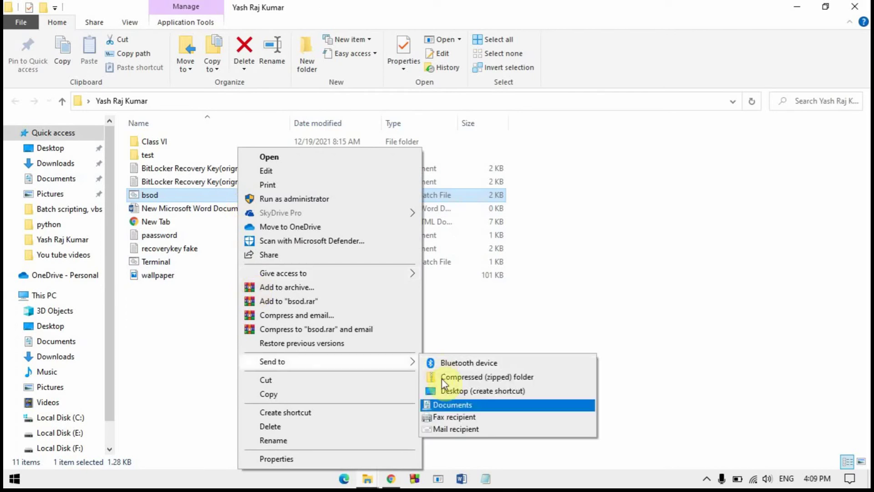
left_click(453, 391)
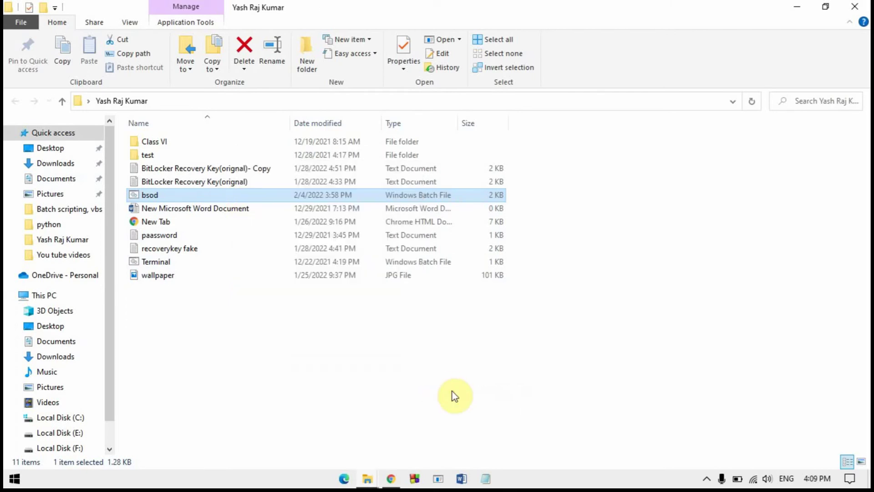
left_click(803, 6)
left_click(803, 6)
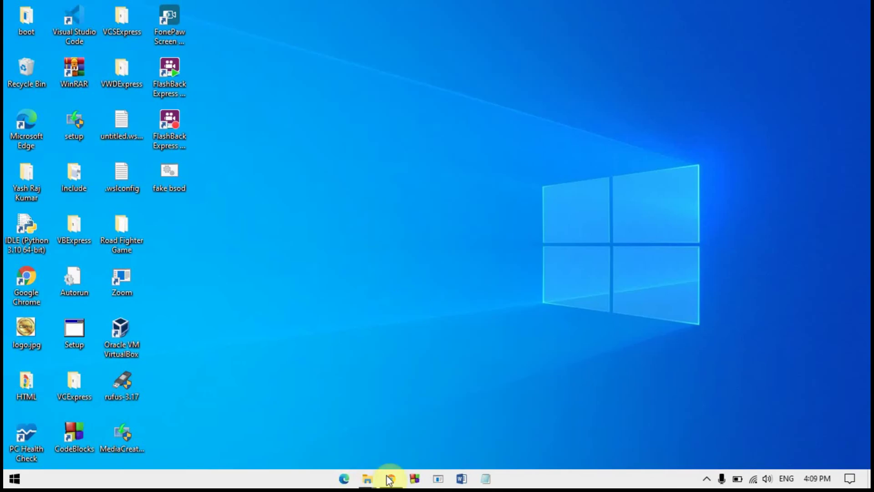
mouse_move(367, 479)
left_click(425, 413)
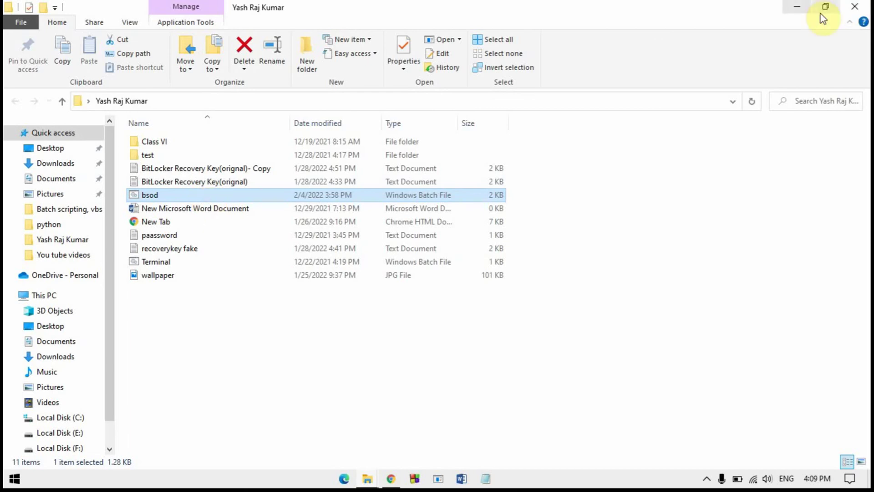
left_click(785, 8)
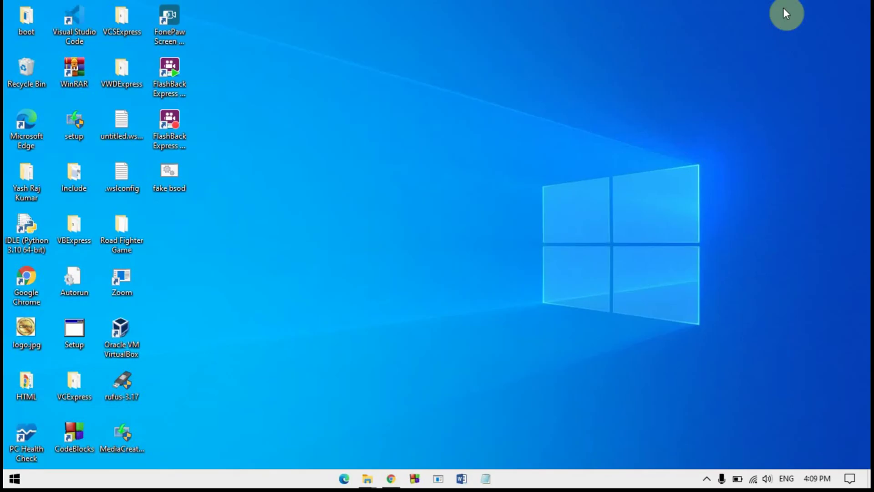
Delete the duplicate 'bsod - Shortcut (2)' from the desktop
right_click(164, 169)
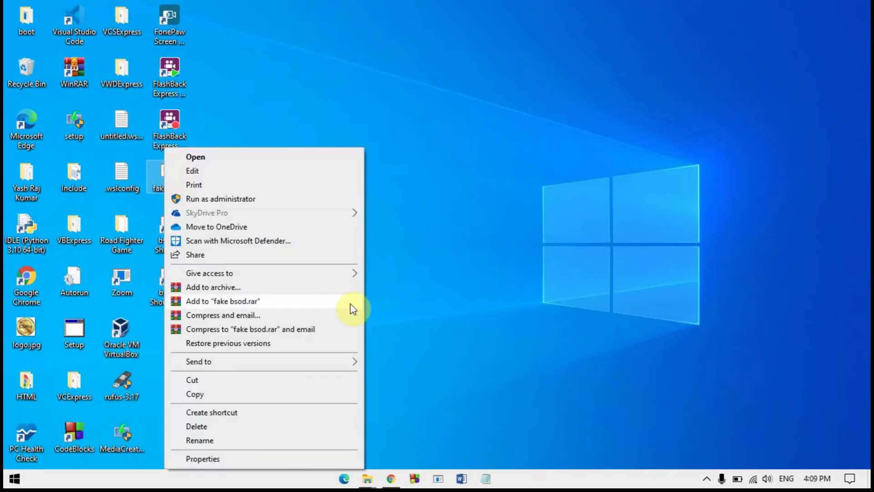
left_click(476, 275)
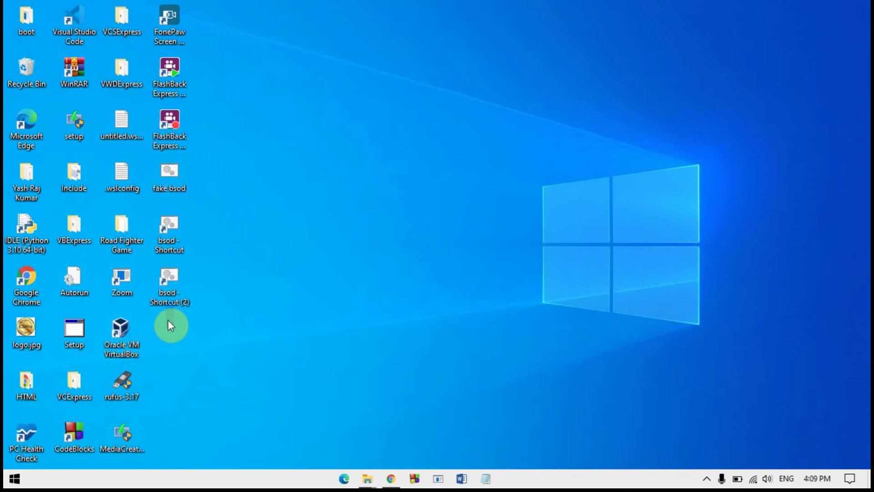
left_click(174, 288)
key("Delete")
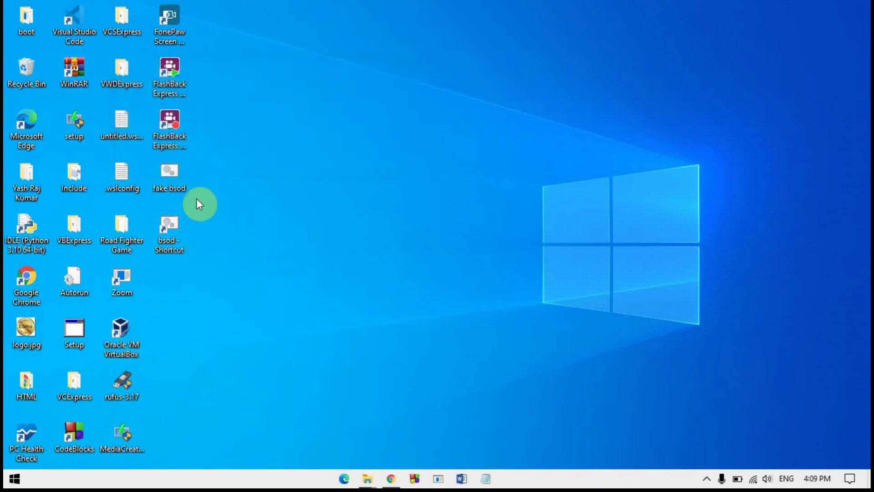
right_click(186, 207)
key("Escape")
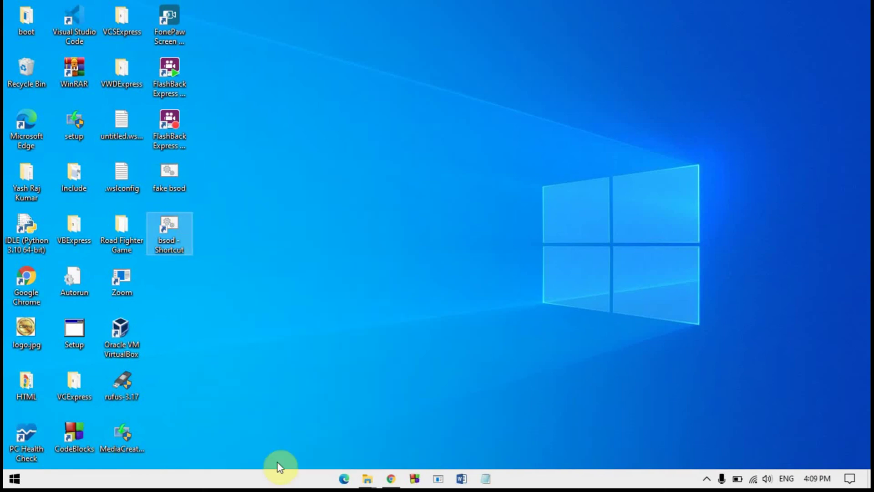
Rename 'bsod - Shortcut' to 'Internet Explorer'
right_click(173, 220)
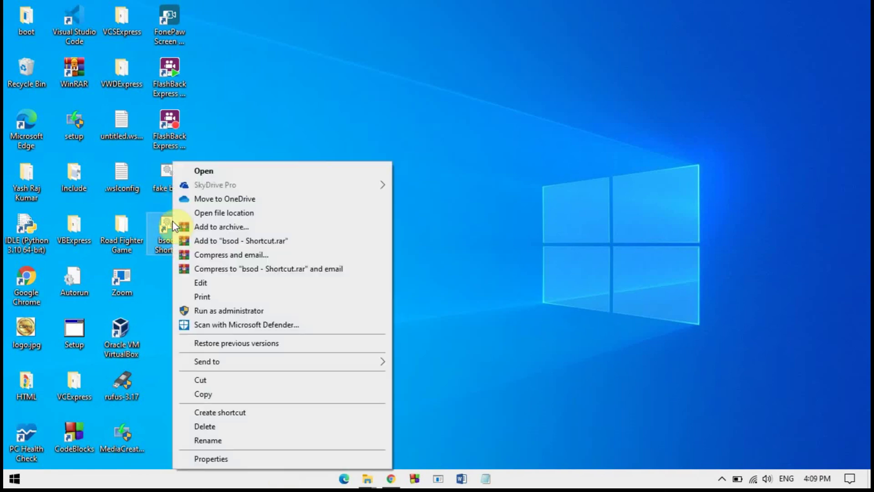
left_click(228, 444)
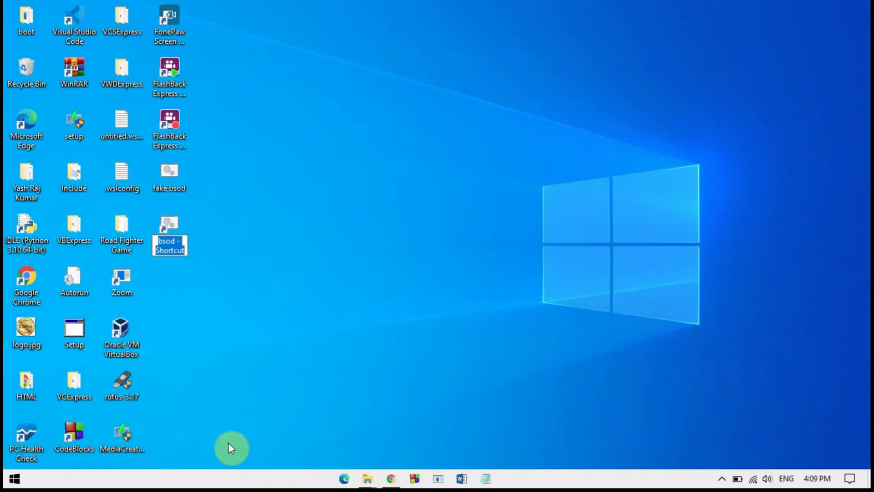
key("BackSpace")
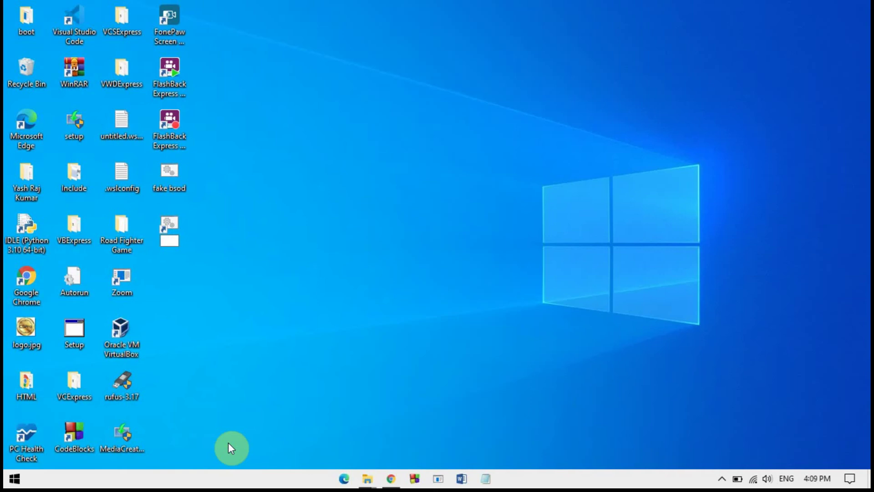
type("Inter")
type("net explorer")
key("Left")
key("Left")
key("Left")
key("BackSpace")
type("E")
key("Return")
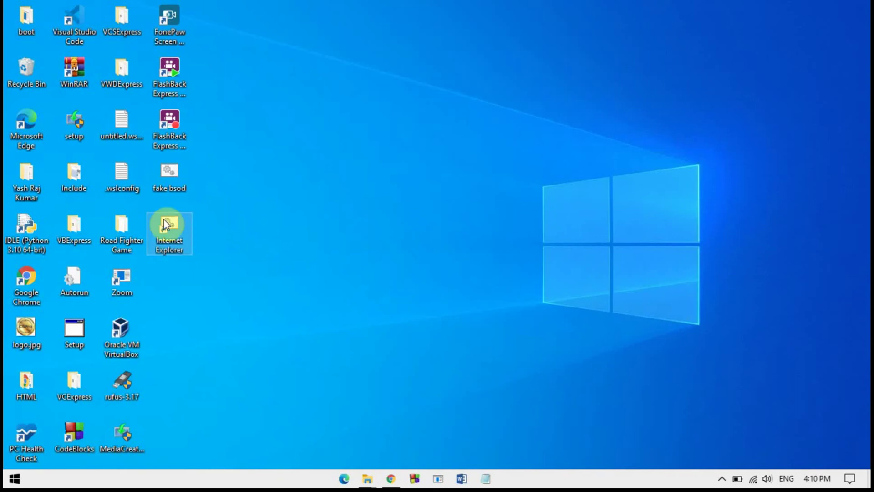
In the Internet Explorer shortcut's properties, start Change Icon, hitting the bsod.bat no-icons notice
right_click(164, 219)
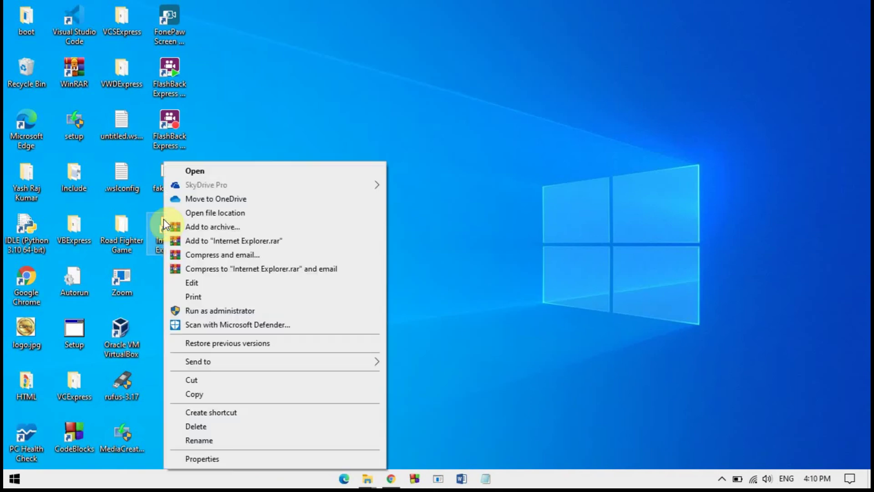
left_click(266, 456)
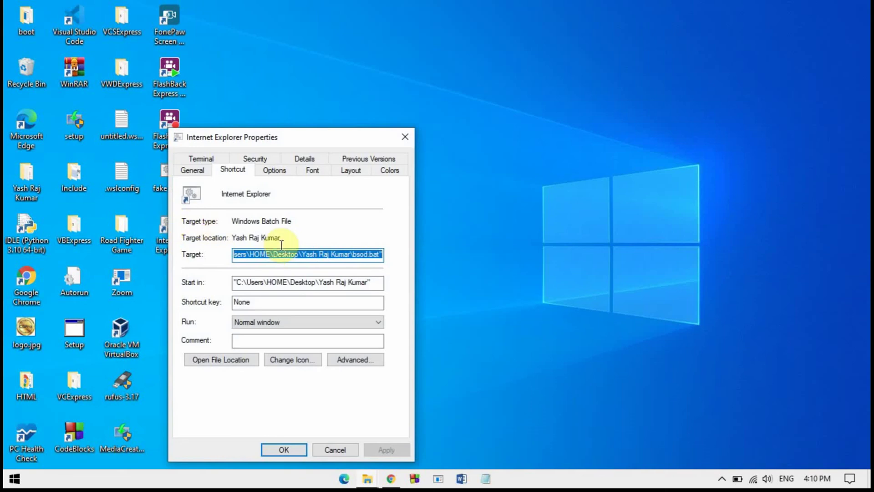
left_click(294, 239)
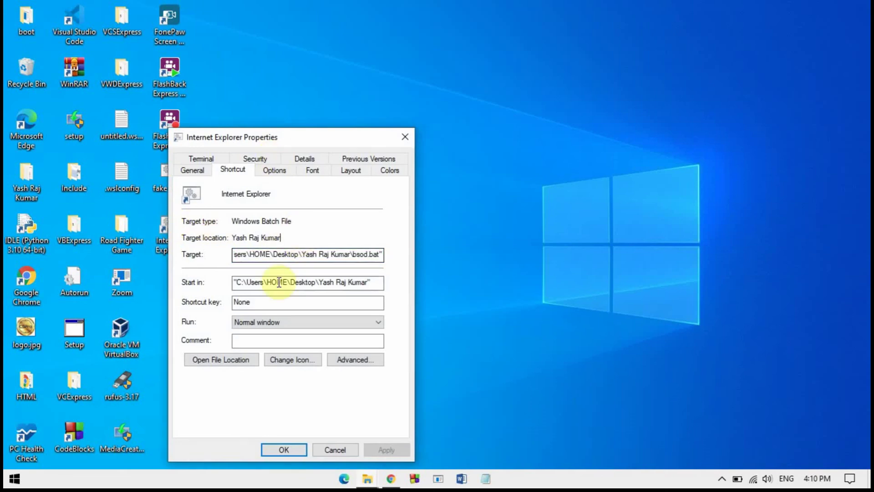
left_click(280, 355)
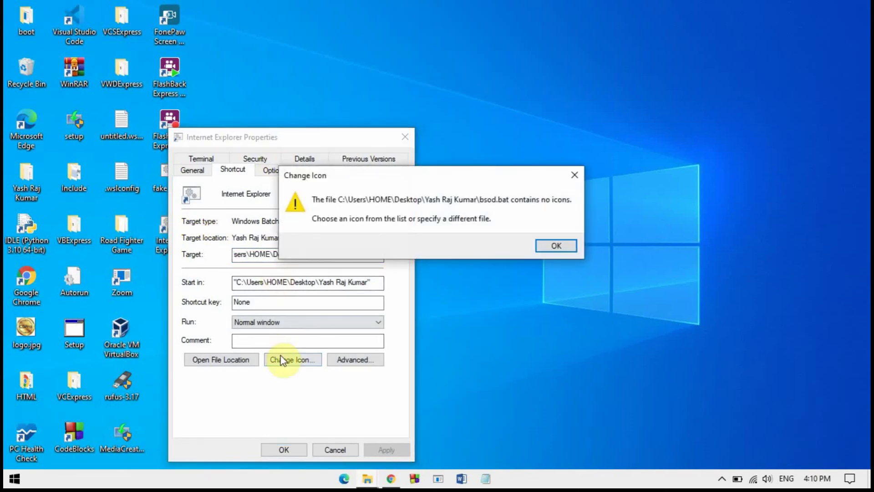
Dismiss the warning and pick the blue gear icon from the SHELL32 icon list
left_click(574, 245)
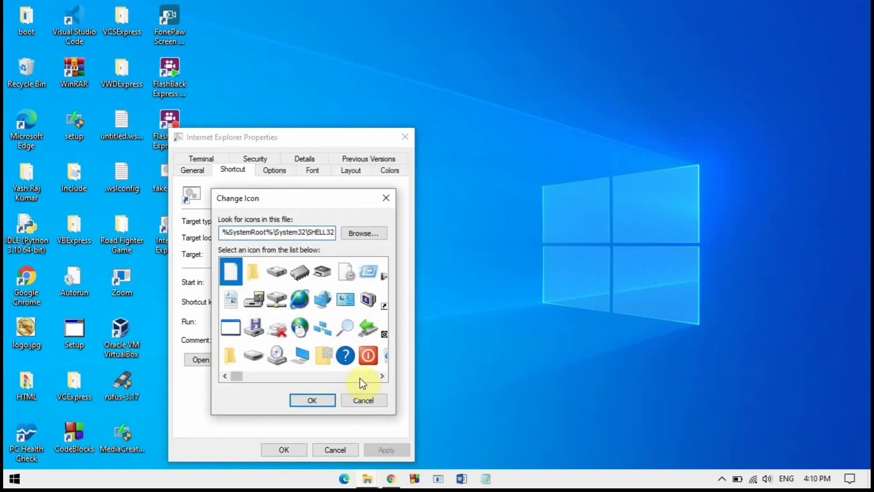
left_click(381, 377)
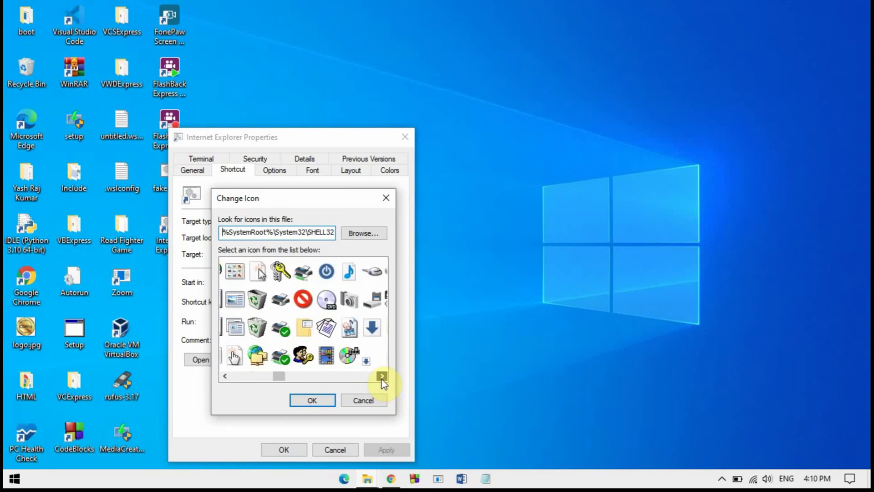
left_click(381, 376)
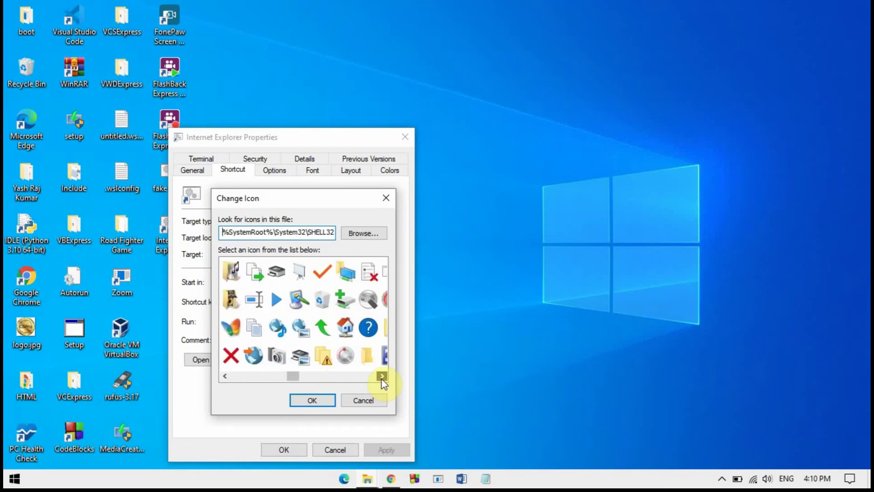
left_click(381, 377)
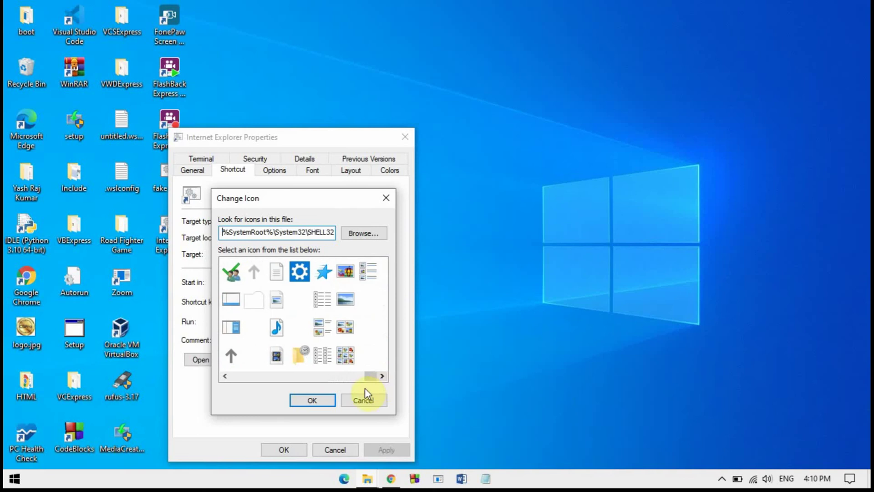
left_click_drag(372, 381, 356, 377)
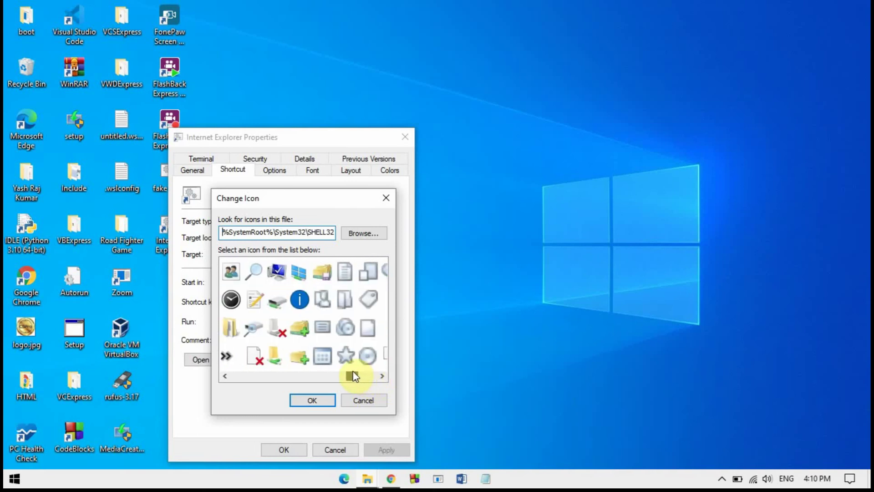
mouse_move(354, 376)
left_mouse_down()
mouse_move(223, 353)
mouse_move(345, 403)
mouse_move(389, 401)
left_mouse_up()
left_click(301, 271)
left_click(312, 398)
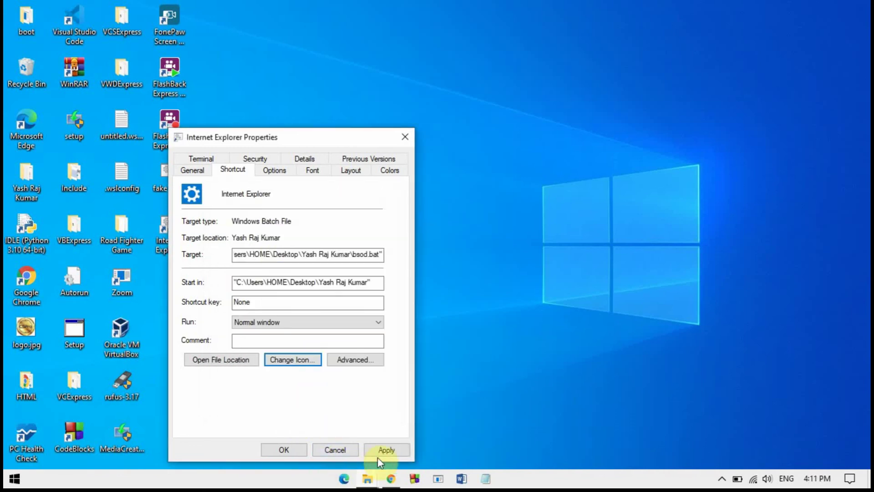
Apply the gear icon, test-launch the shortcut, and clear its name to rename it Settings
left_click(381, 454)
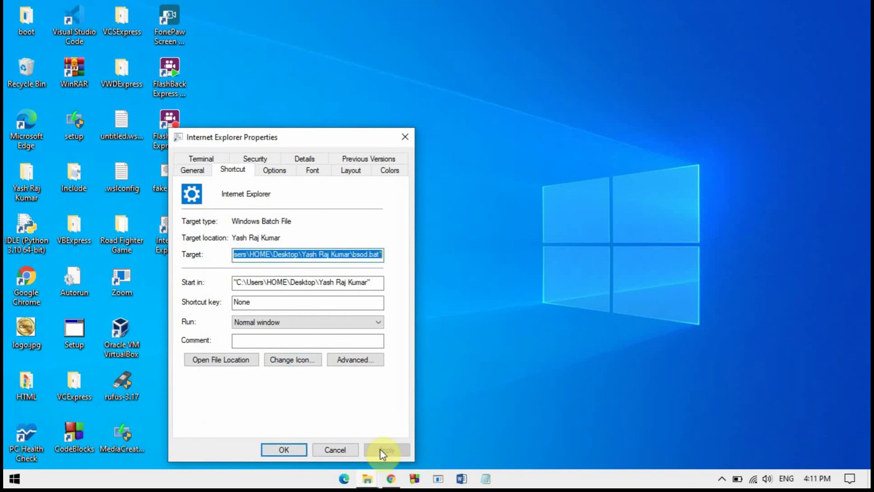
left_click(286, 449)
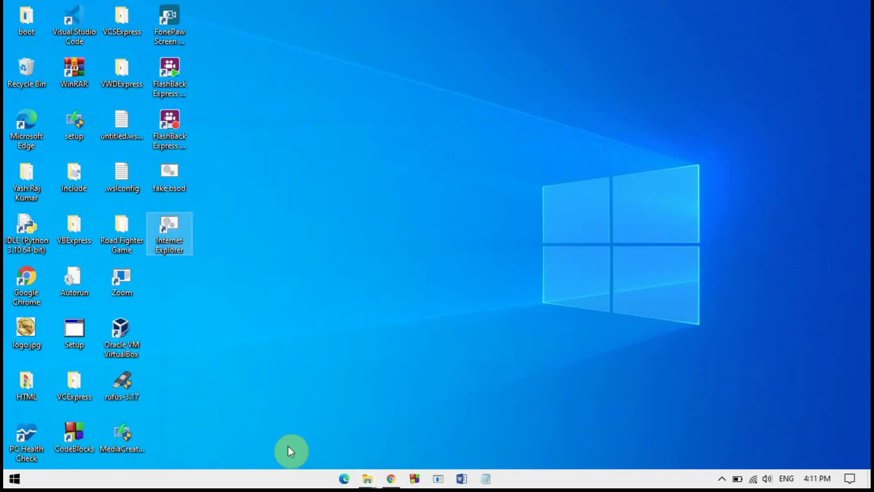
double_click(155, 220)
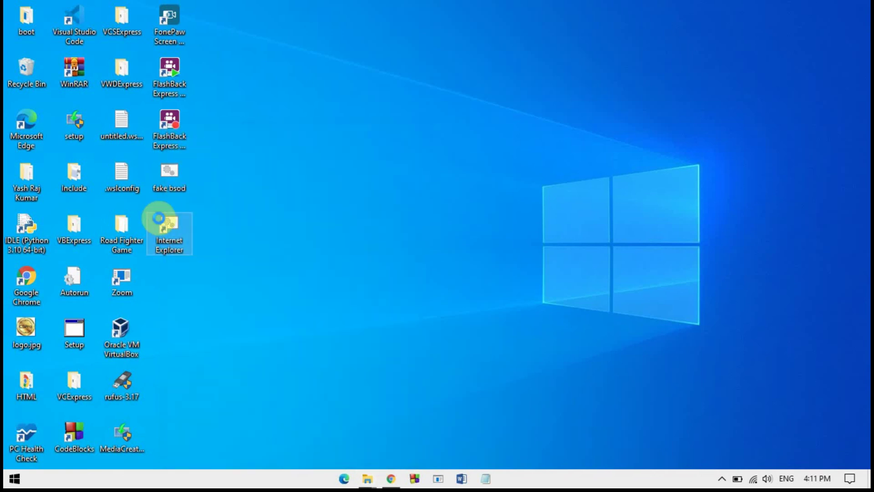
right_click(157, 220)
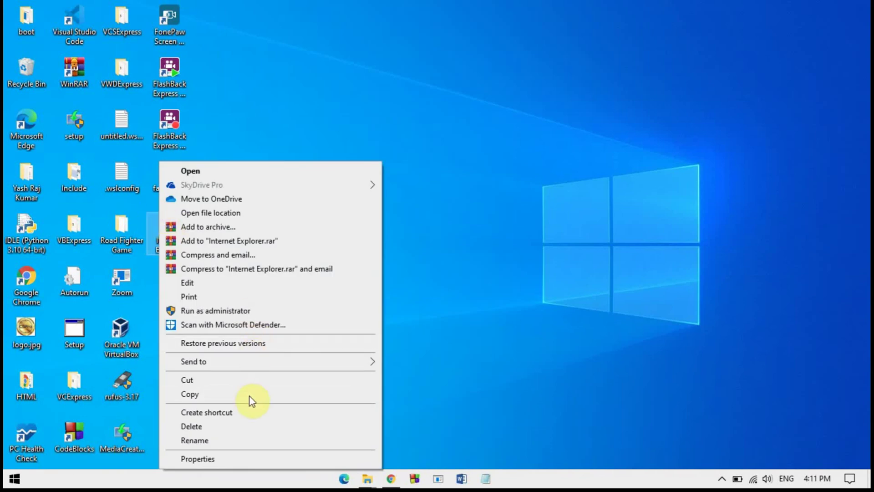
left_click(267, 441)
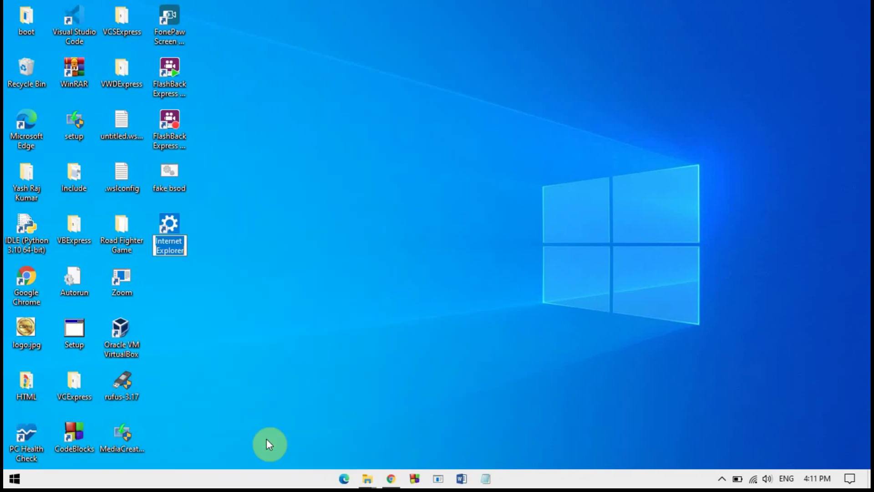
key("BackSpace")
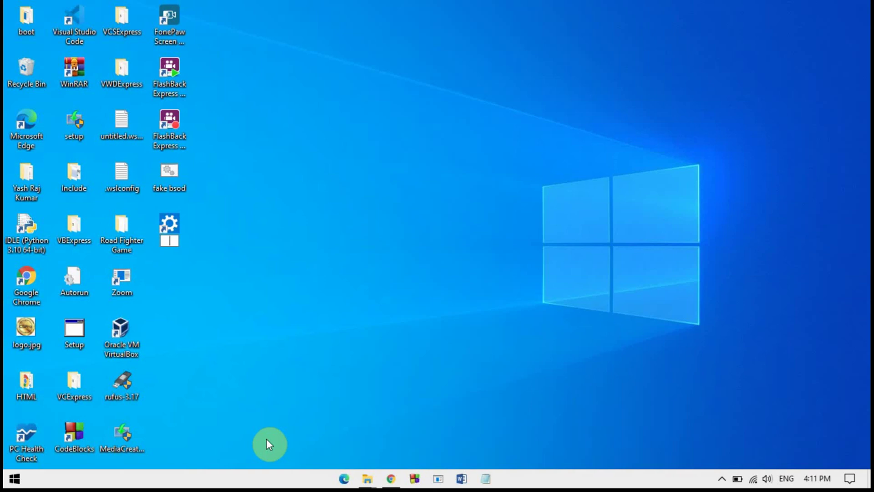
type("Set")
type("tings")
Commit the shortcut name Settings, launch it to show the fake PC Error, then dismiss it
key("Return")
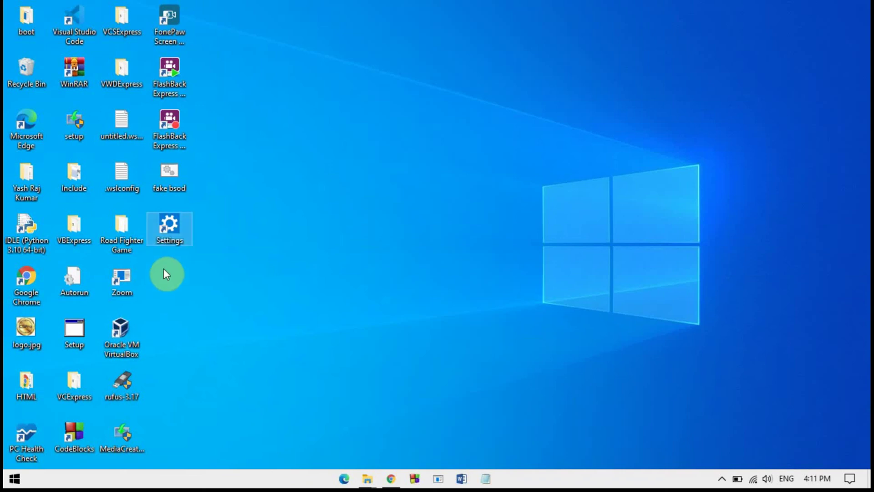
double_click(168, 224)
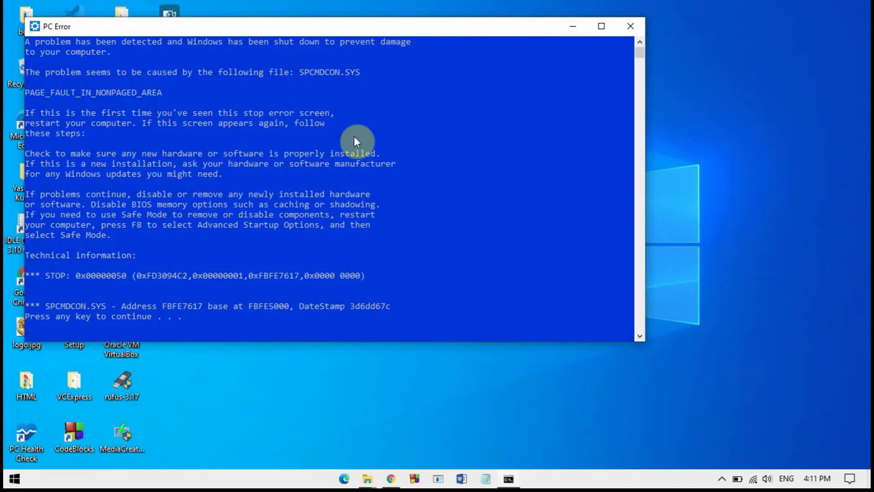
left_click(605, 27)
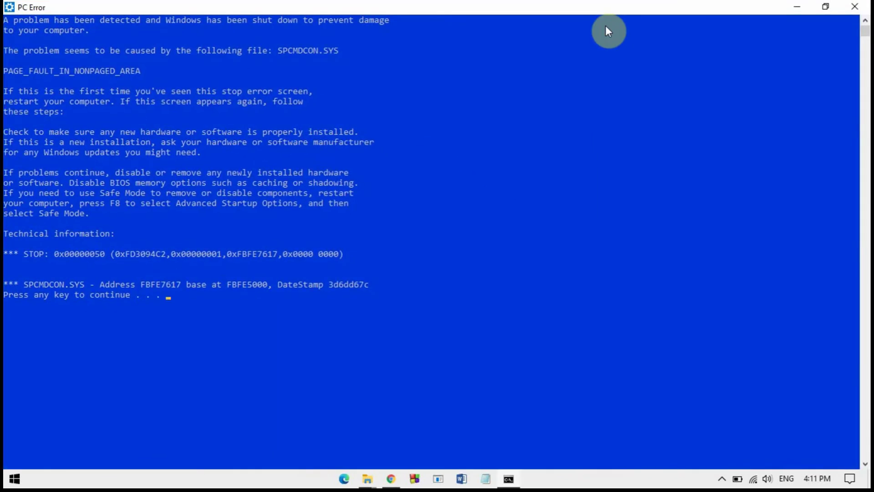
key("Return")
key("Return")
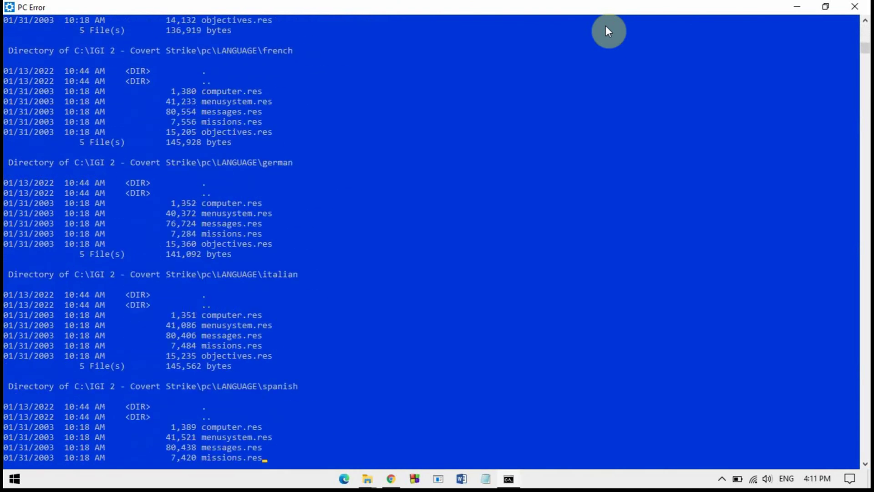
left_click(855, 7)
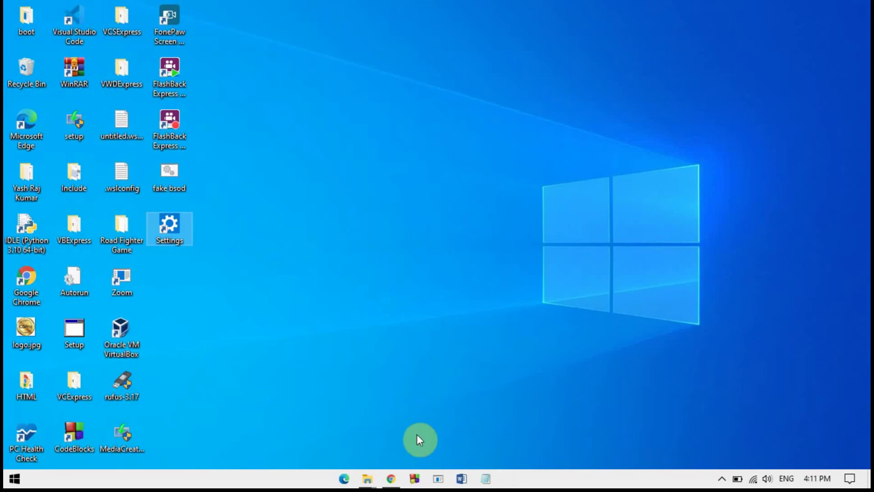
left_click_drag(533, 383, 657, 278)
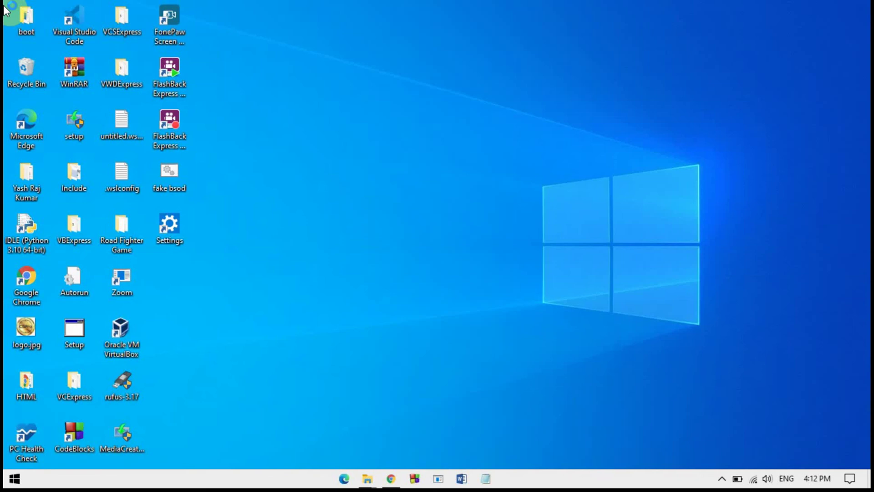
left_click(722, 479)
left_click(594, 366)
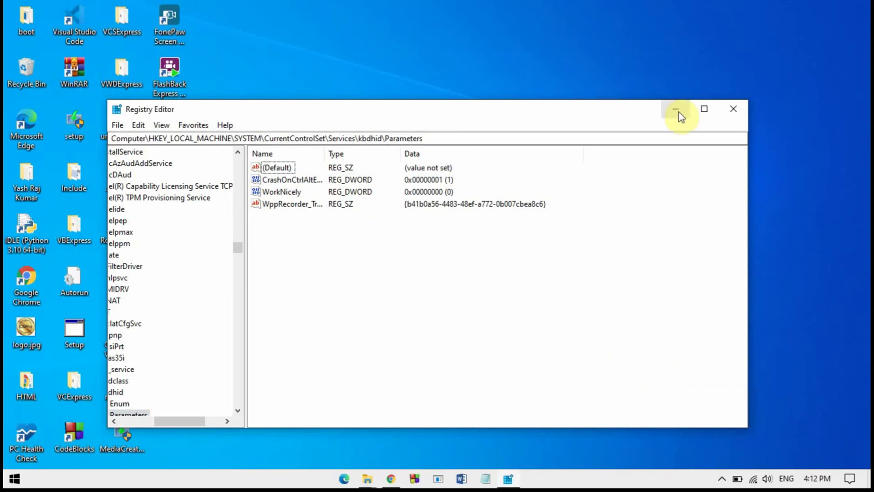
left_click(698, 115)
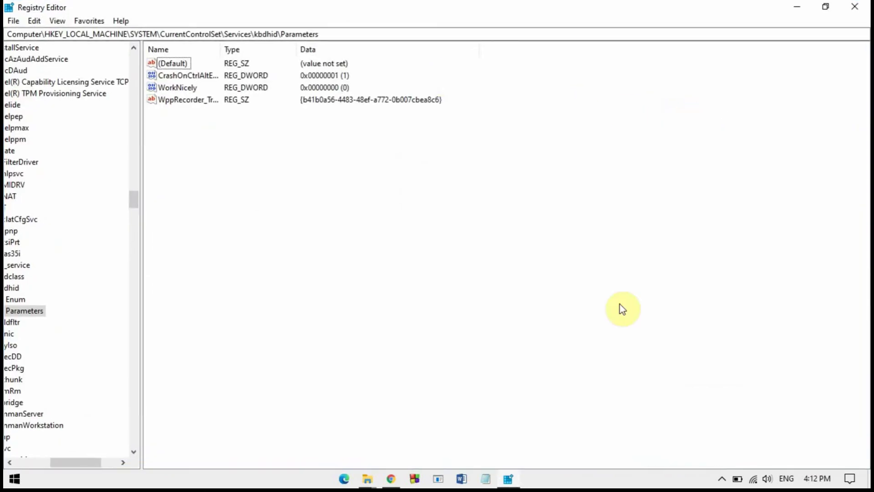
left_click_drag(497, 217, 280, 82)
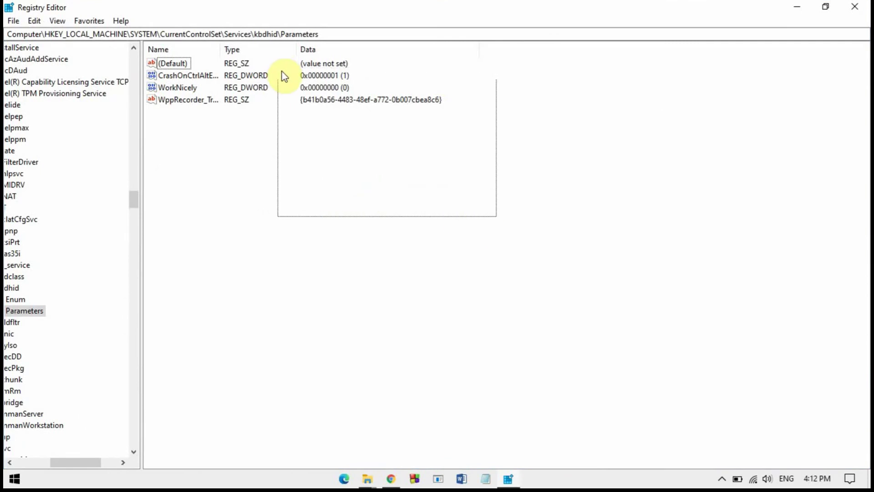
left_click_drag(280, 82, 239, 36)
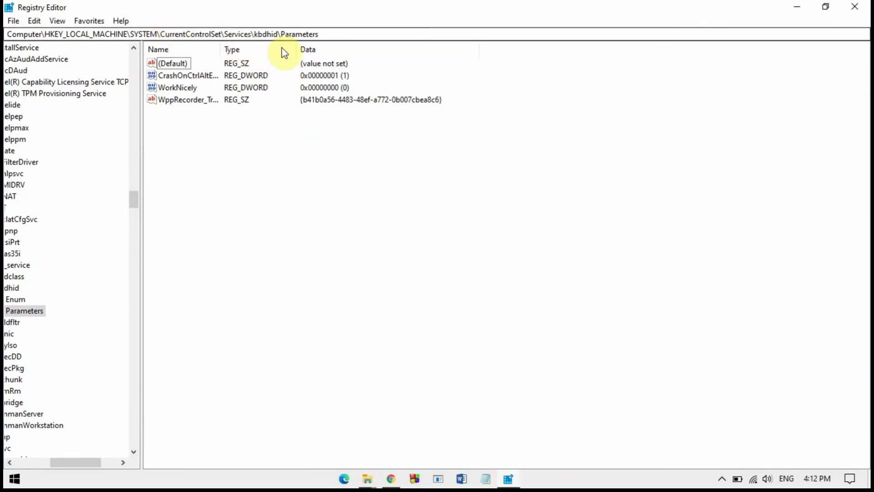
double_click(344, 34)
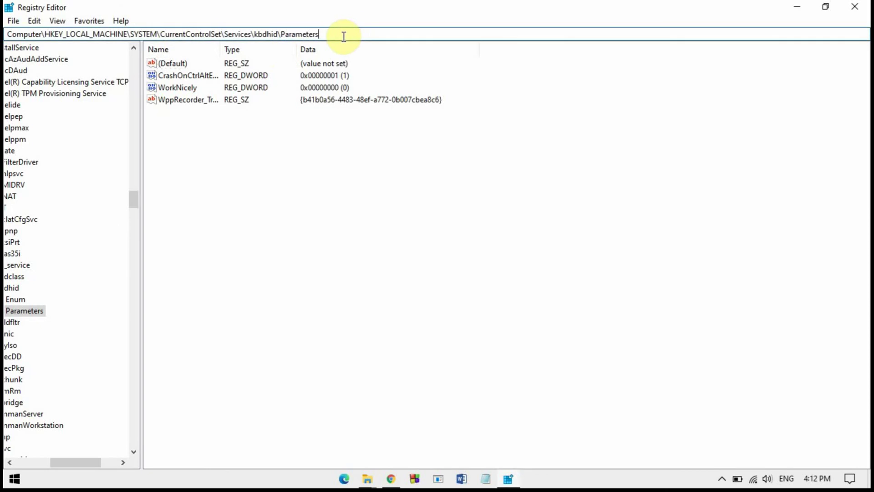
left_click(344, 35)
key("shift+Left")
key("shift+Left")
key("shift+Left")
key("shift+Left")
key("shift+Left")
key("shift+Left")
key("shift+Left")
key("shift+Left")
key("shift+Left")
key("shift+Left")
key("shift+Left")
key("shift+Left")
key("shift+Left")
key("shift+Left")
key("shift+Left")
key("shift+Left")
key("shift+Left")
key("shift+Left")
key("shift+Left")
left_click(420, 124)
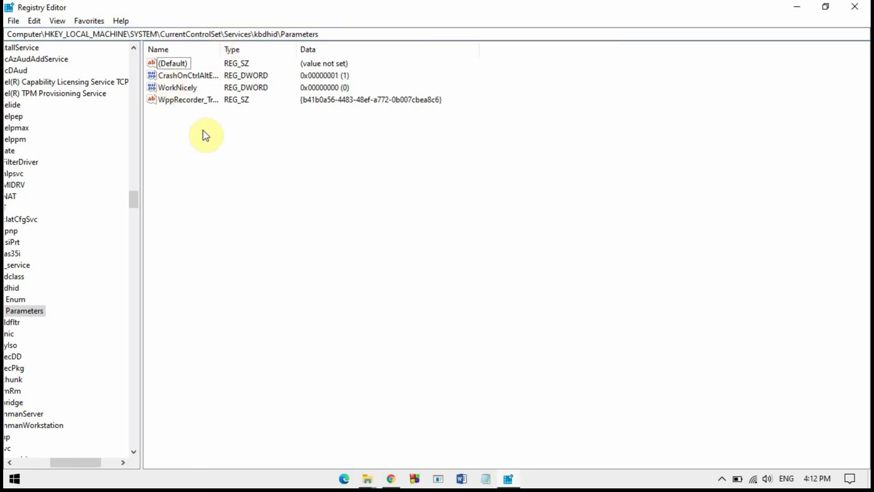
Create a new DWORD (32-bit) Value in the kbdhid Parameters key
right_click(326, 208)
mouse_move(354, 210)
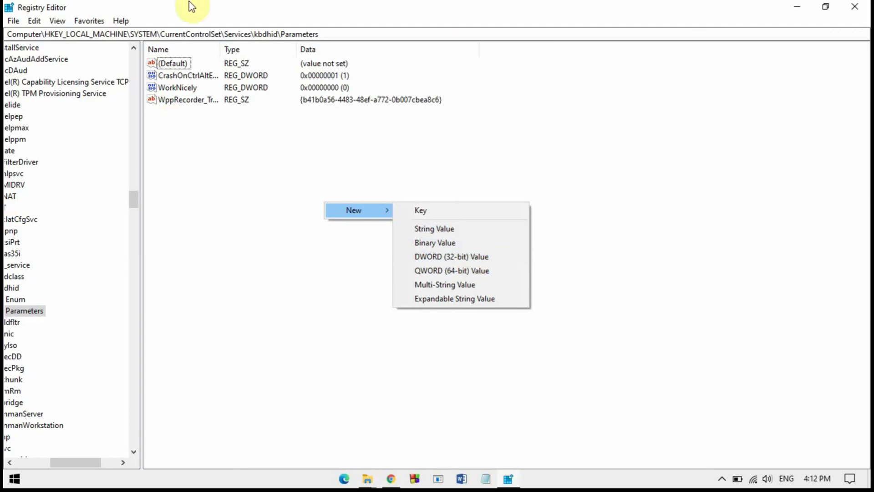
key("Down")
left_click(451, 255)
Name the new value CrashOnCtrlShiftEnd, leaving its data at 0
key("BackSpace")
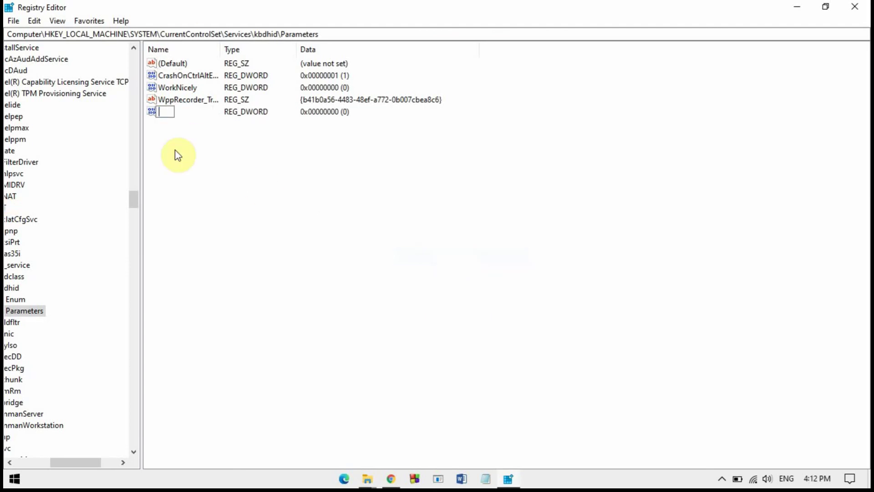
type("Crash o")
key("BackSpace")
key("BackSpace")
type("On")
key("BackSpace")
type("Ctrl")
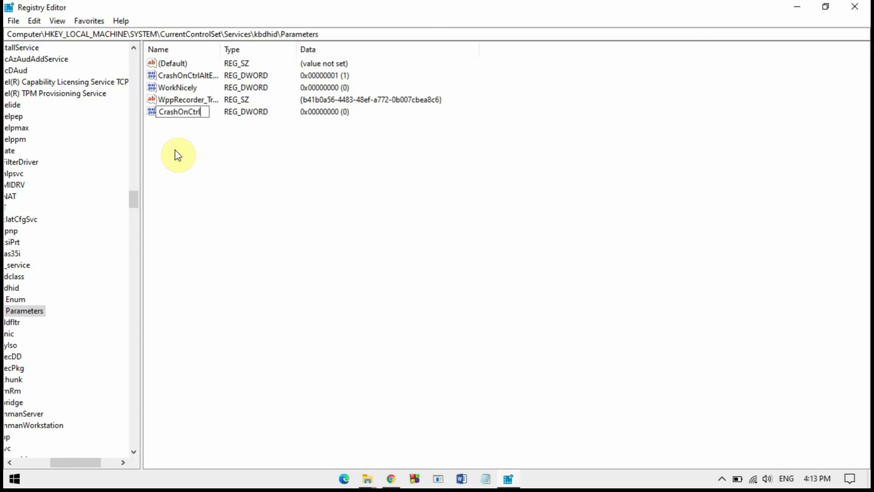
type("EN")
key("BackSpace")
type("nd")
key("Left")
key("Left")
type("Shift")
key("Return")
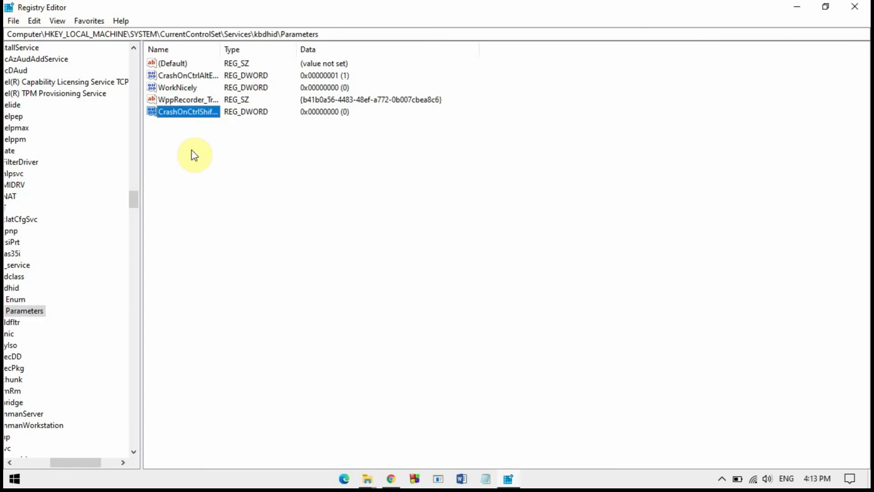
left_click_drag(232, 148, 324, 228)
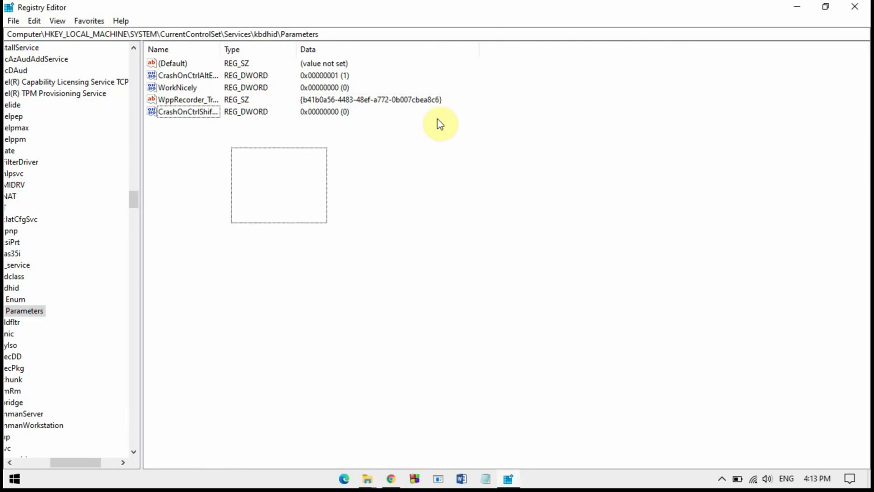
mouse_move(326, 230)
left_mouse_down()
mouse_move(168, 120)
mouse_move(135, 116)
left_mouse_up()
right_click(175, 108)
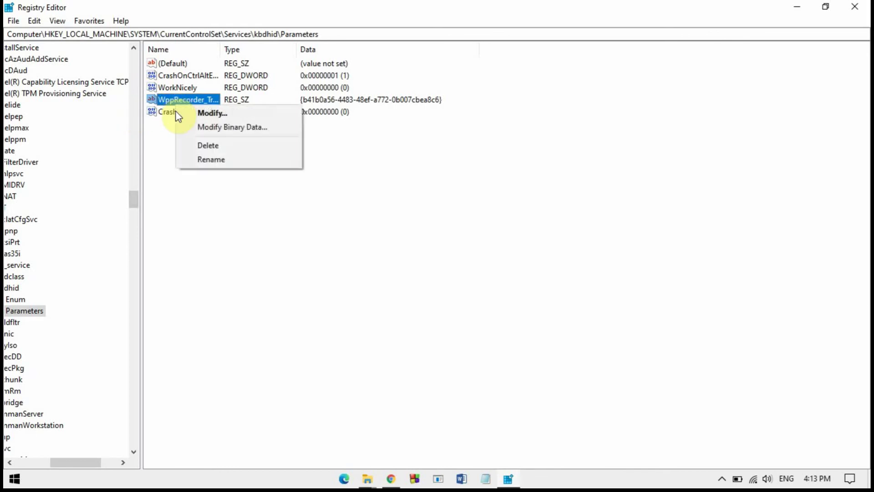
right_click(168, 111)
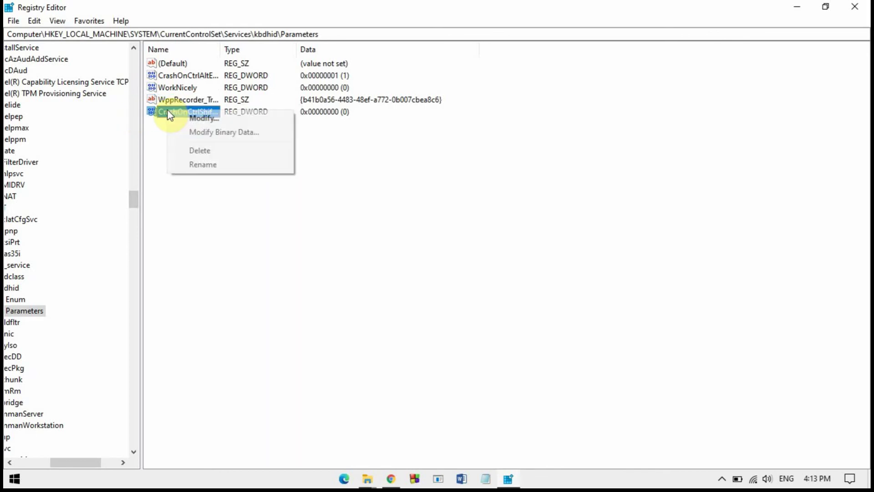
left_click(192, 120)
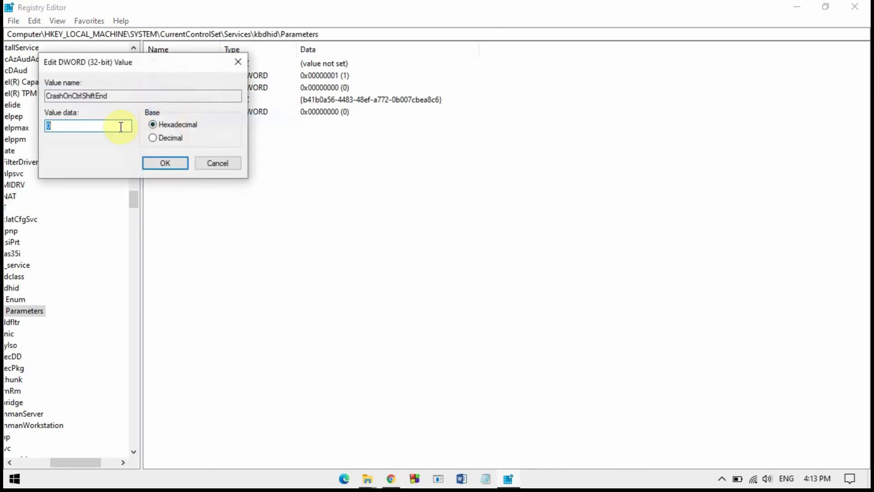
type("1")
key("BackSpace")
left_click(165, 166)
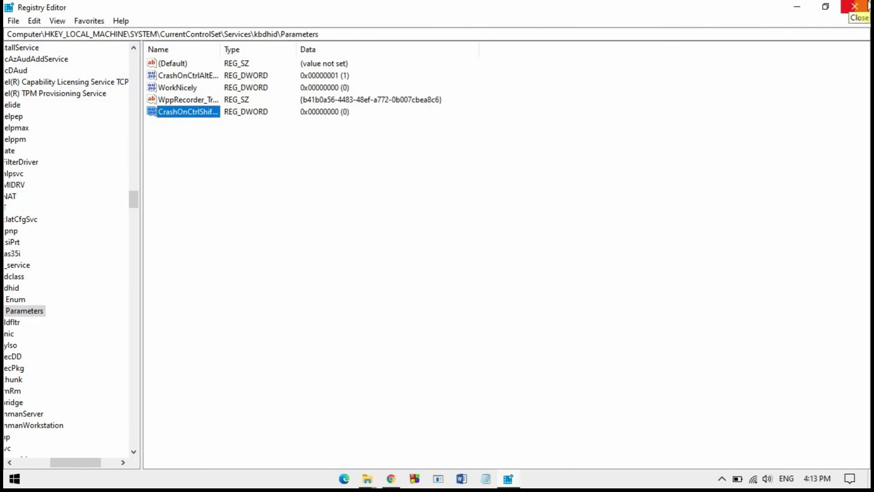
Close Registry Editor and reveal the hidden notification-area icons from the taskbar chevron
left_click(868, 5)
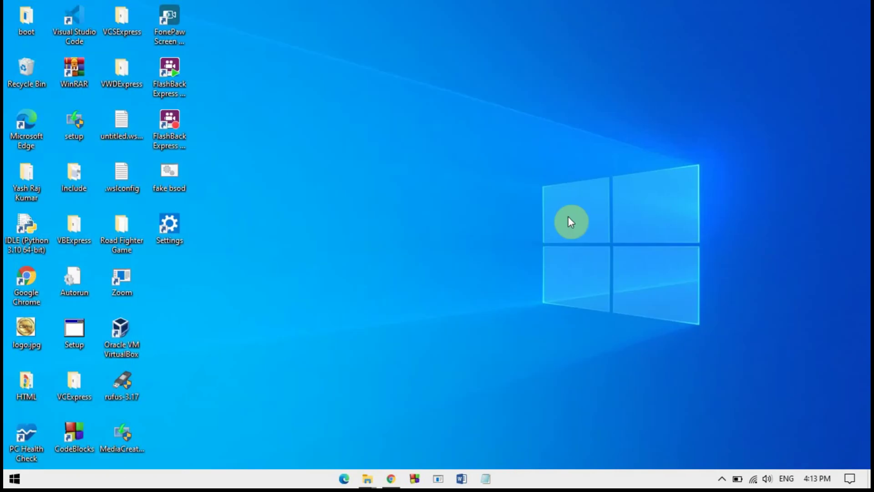
left_click_drag(486, 395, 254, 289)
left_click(723, 479)
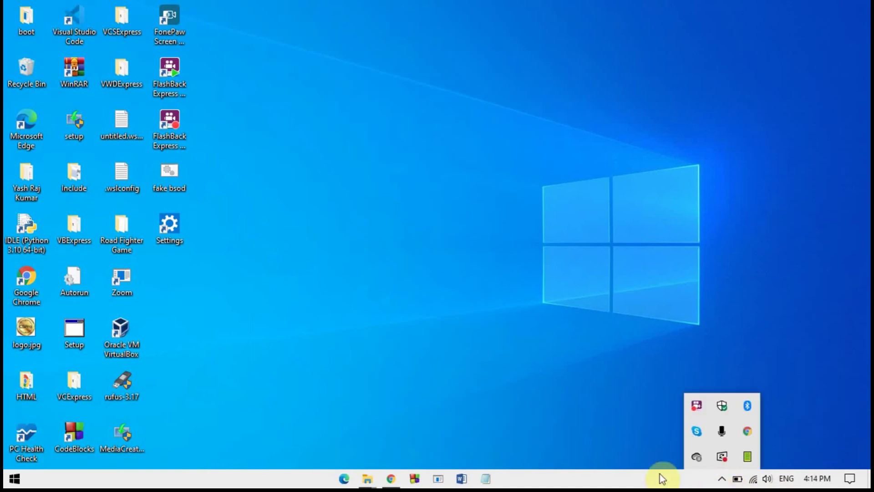